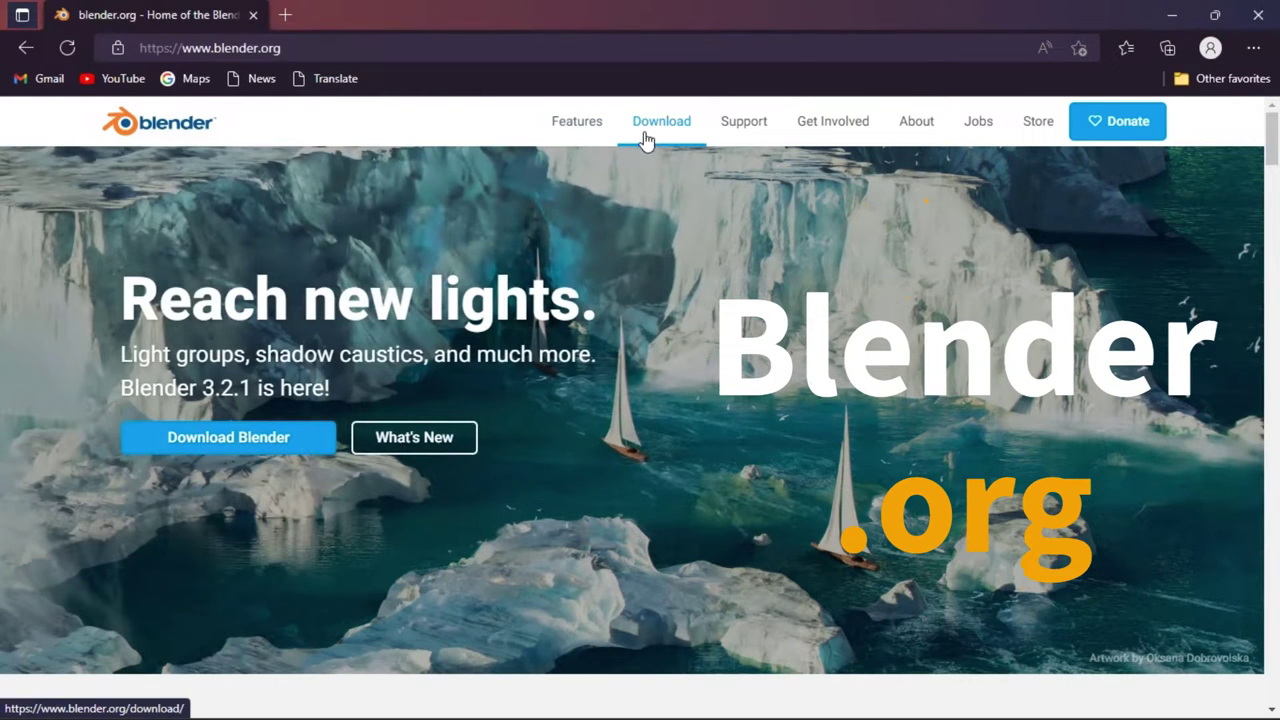
Step: Open the download page on blender.org and look through the list of macOS, Linux and other versions
click(659, 141)
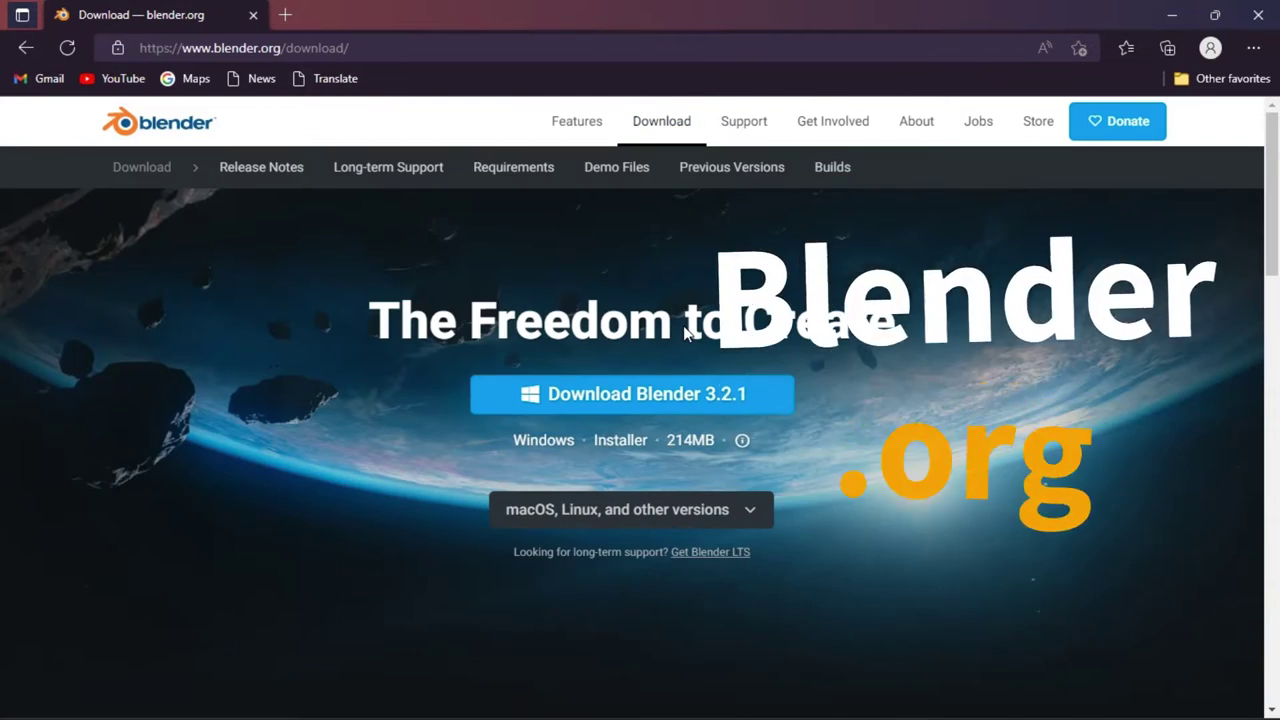
scroll(688, 375, down, 2)
scroll(686, 366, up, 1)
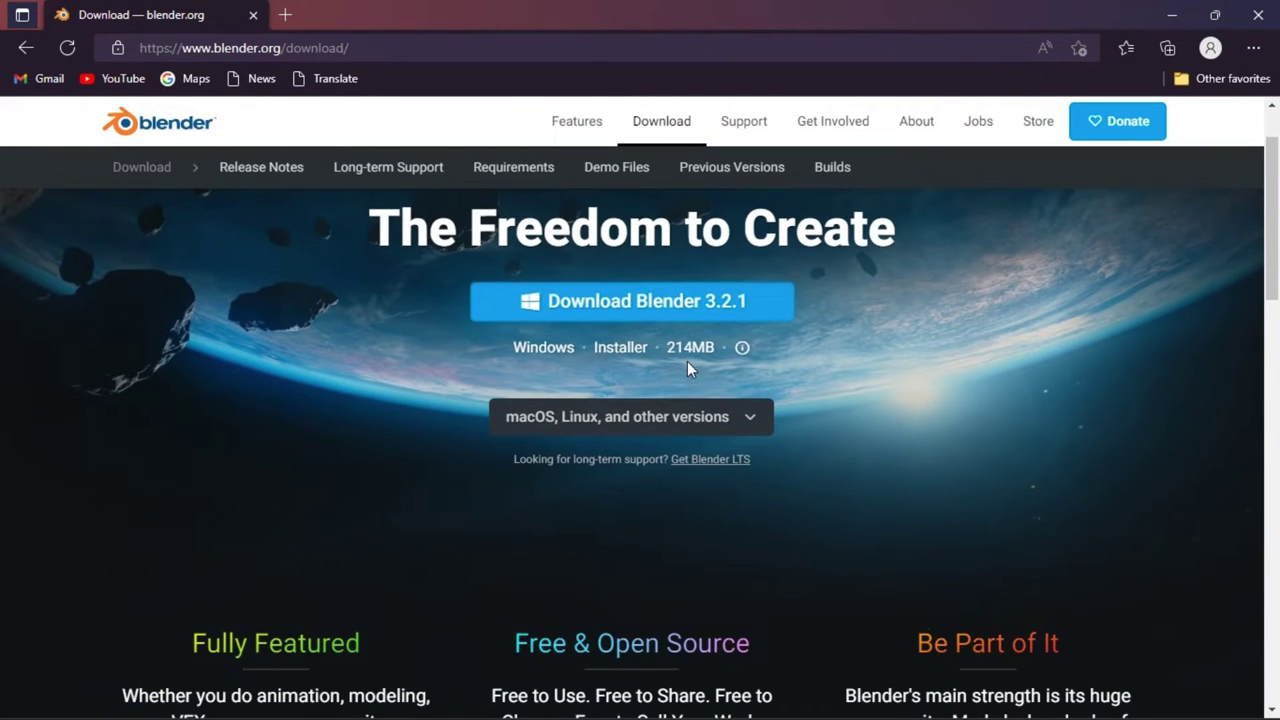
click(666, 423)
scroll(650, 505, down, 1)
scroll(650, 510, down, 3)
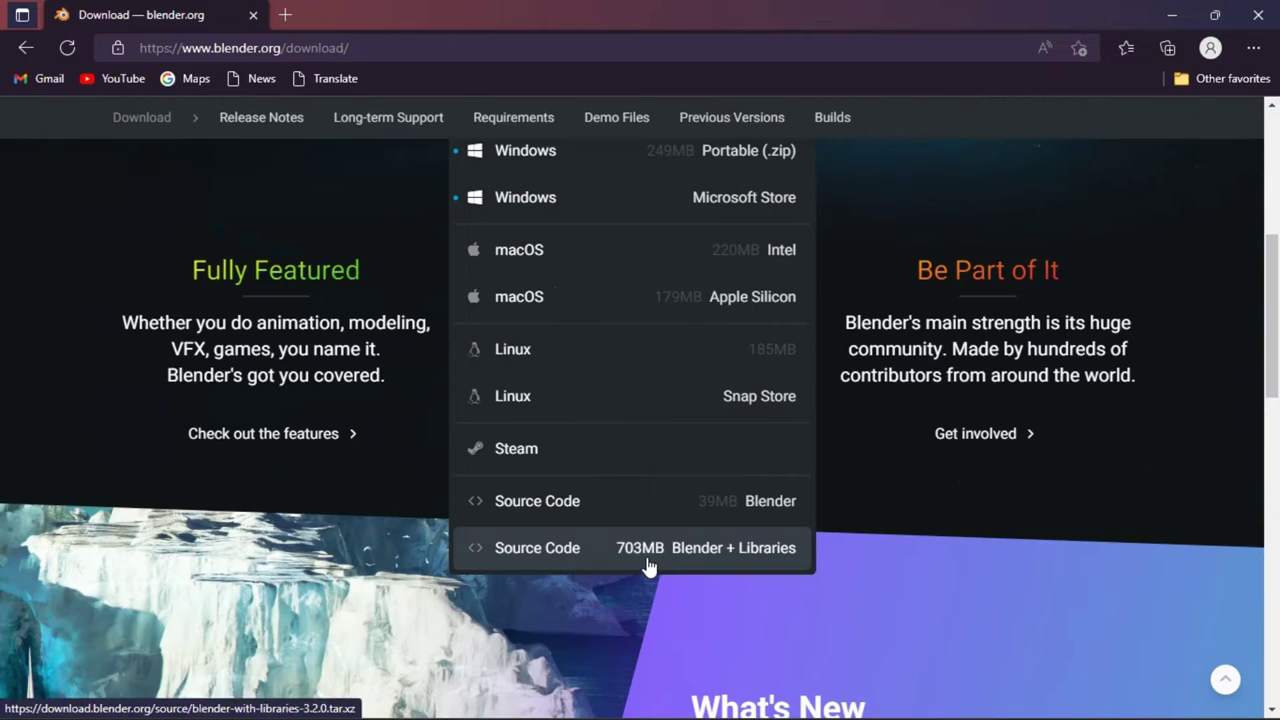
scroll(651, 566, up, 2)
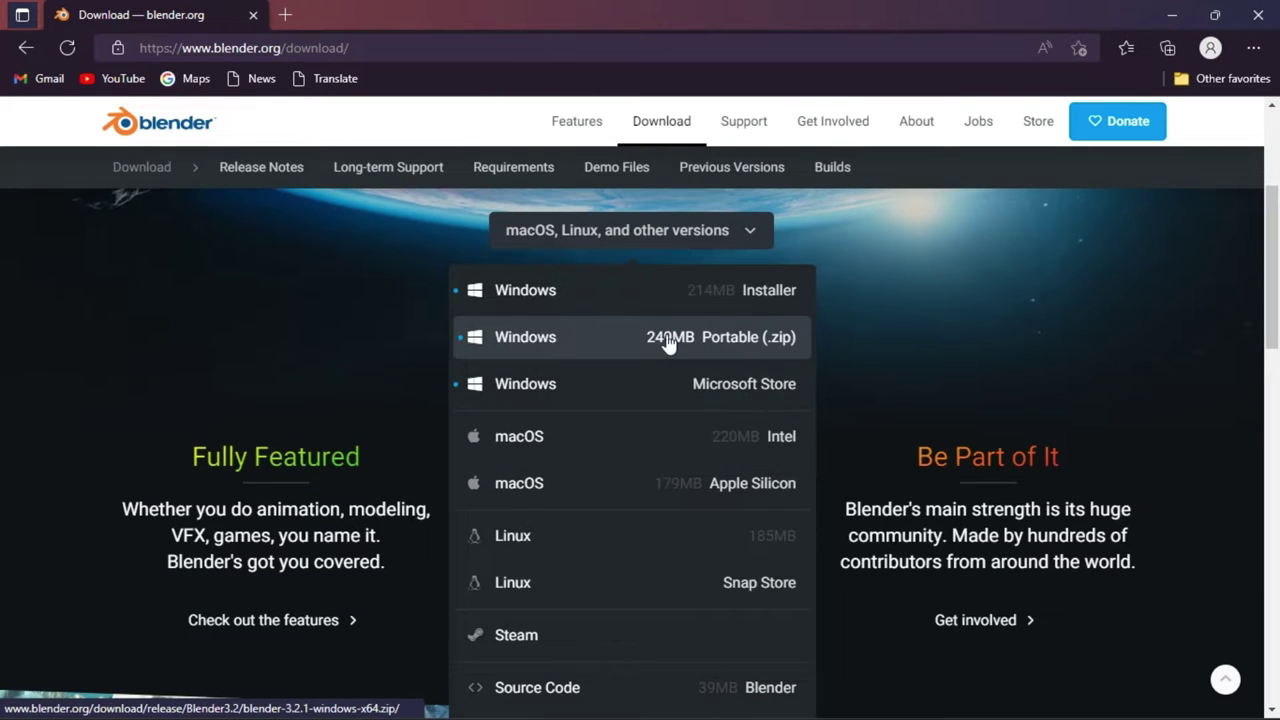
scroll(736, 349, up, 1)
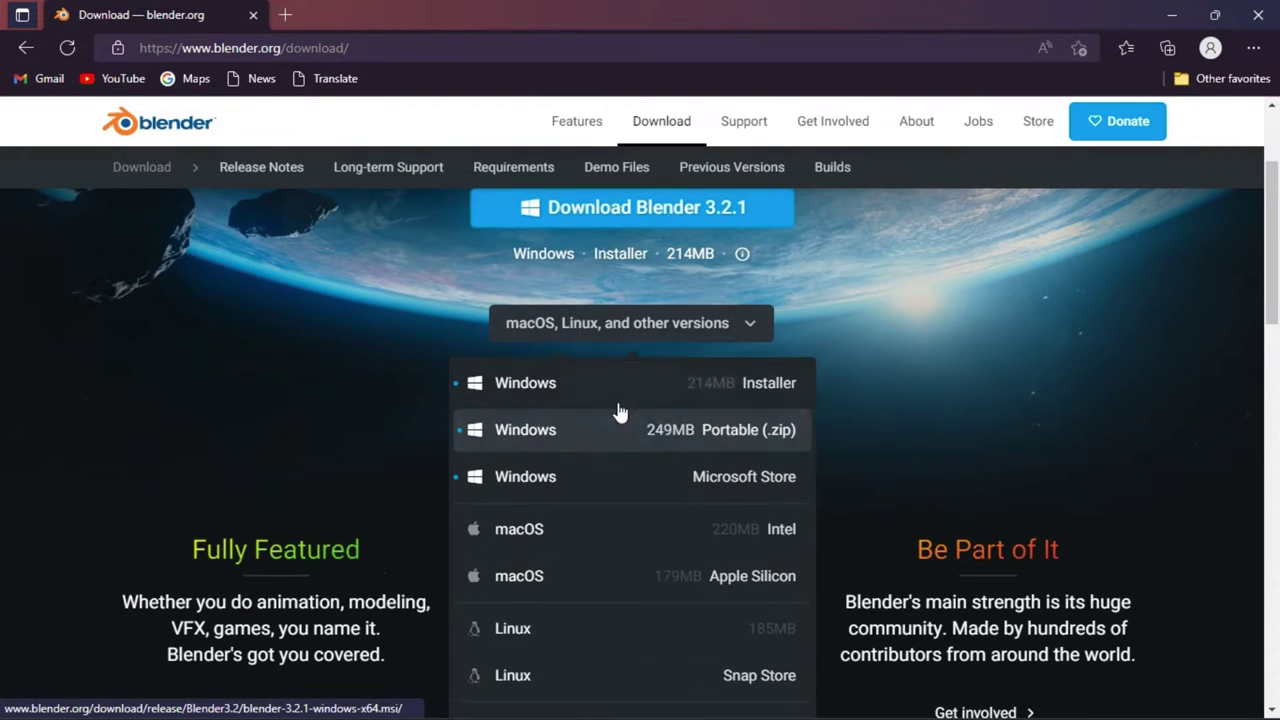
scroll(723, 406, down, 2)
scroll(726, 420, down, 2)
scroll(734, 468, up, 5)
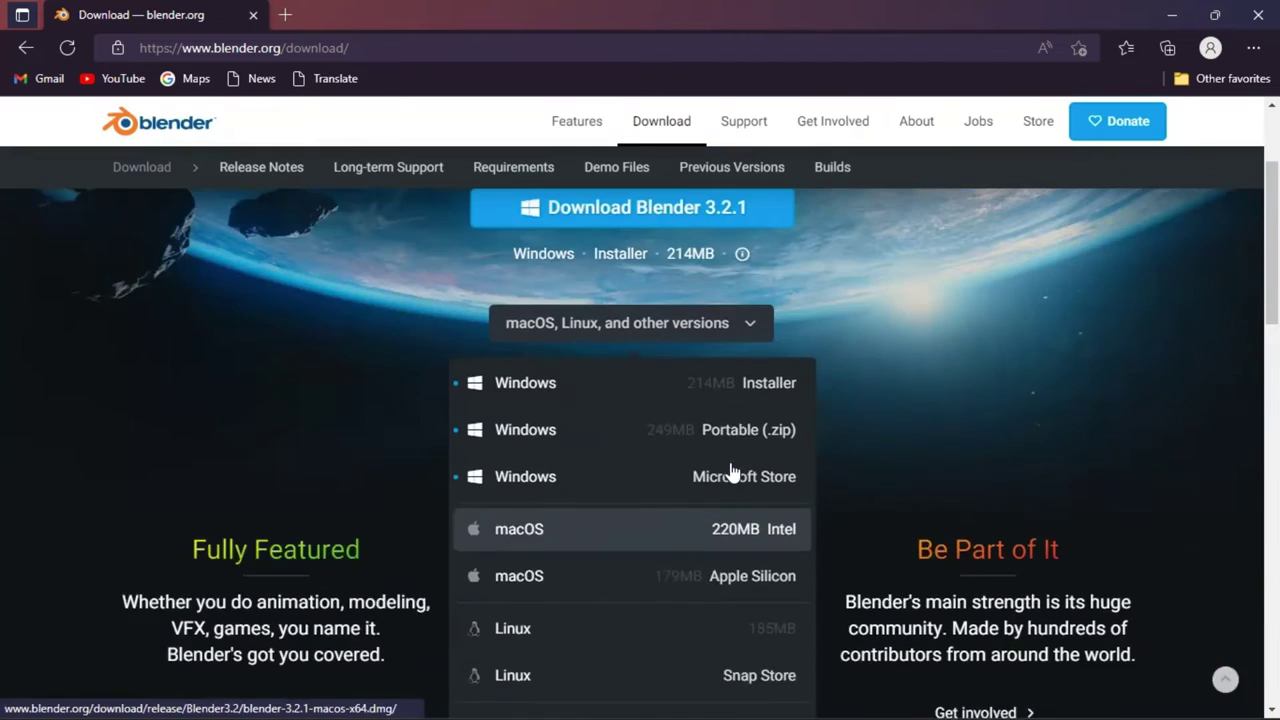
Step: Start the Blender 3.2.1 download for Windows from the list of other versions
click(716, 480)
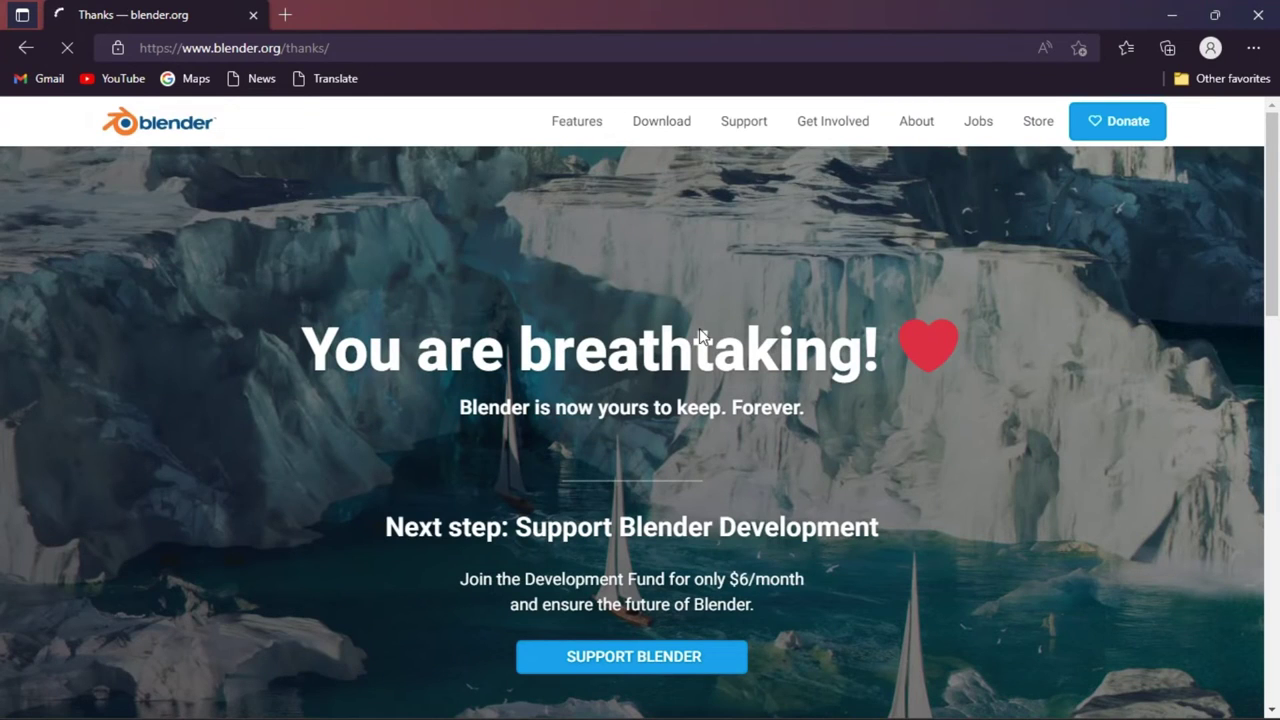
scroll(699, 330, down, 3)
scroll(591, 391, up, 3)
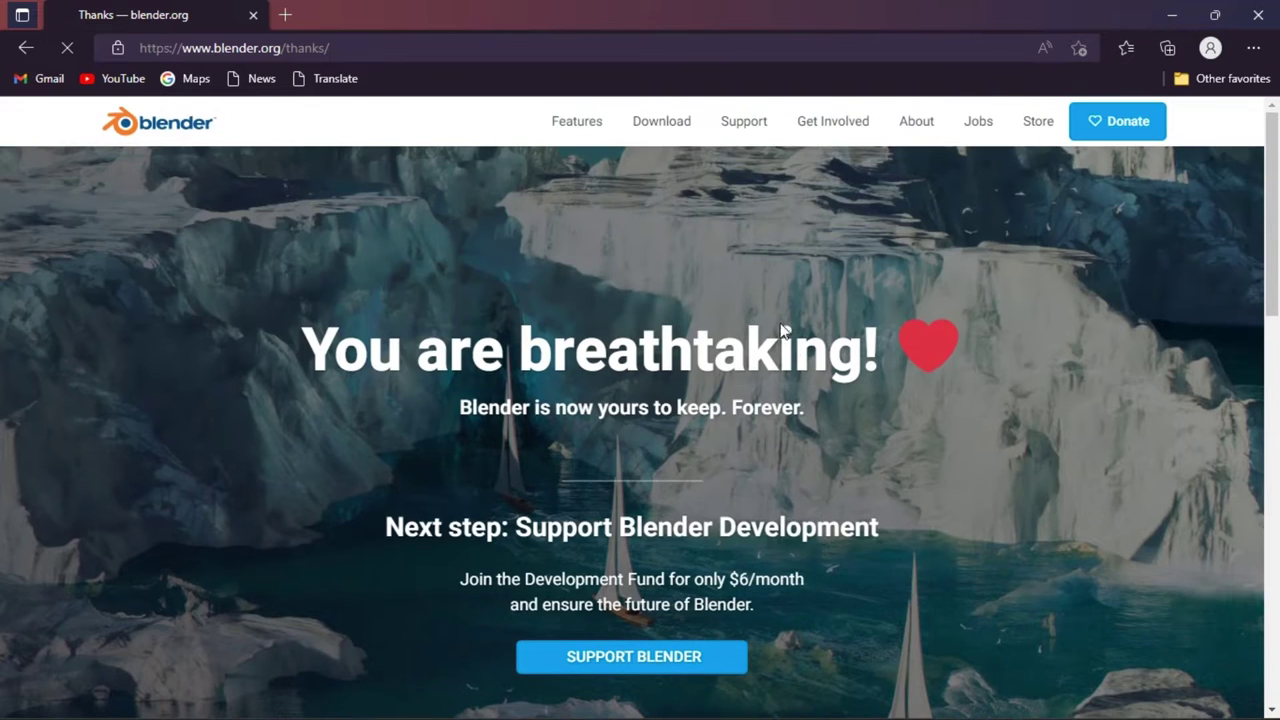
Step: Return to the download page, close the browser and launch Blender
click(658, 130)
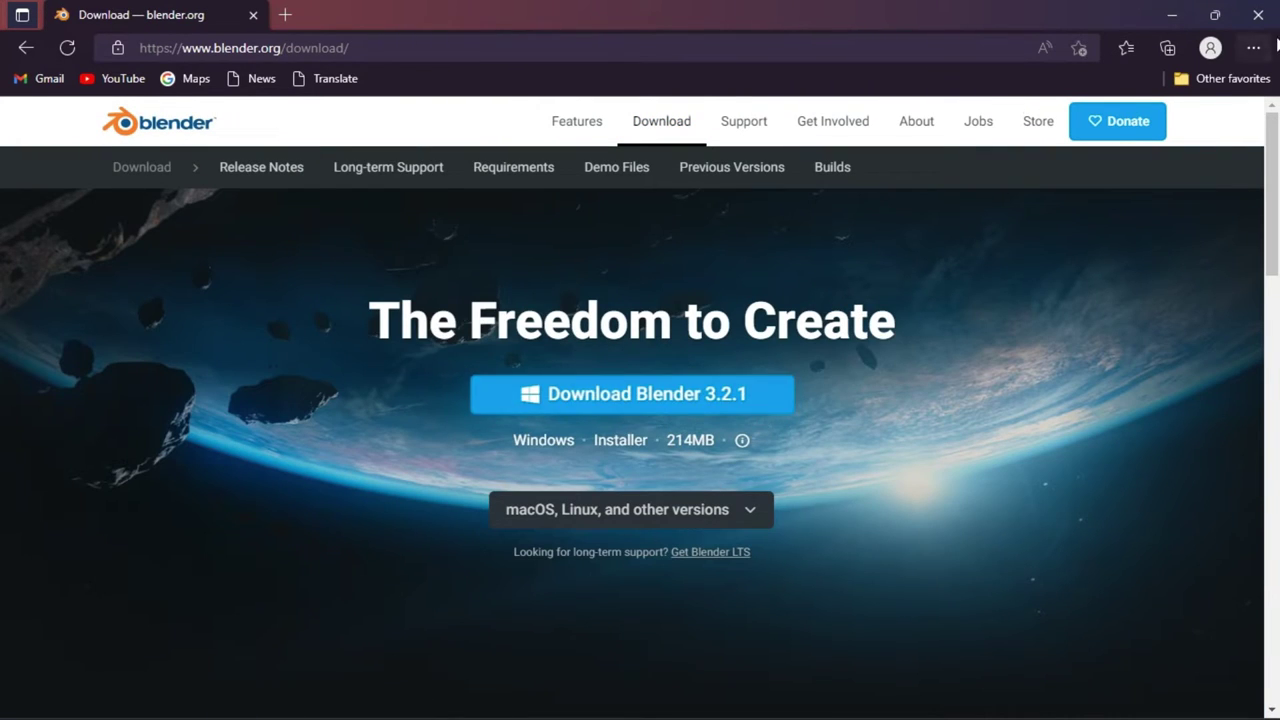
click(1272, 8)
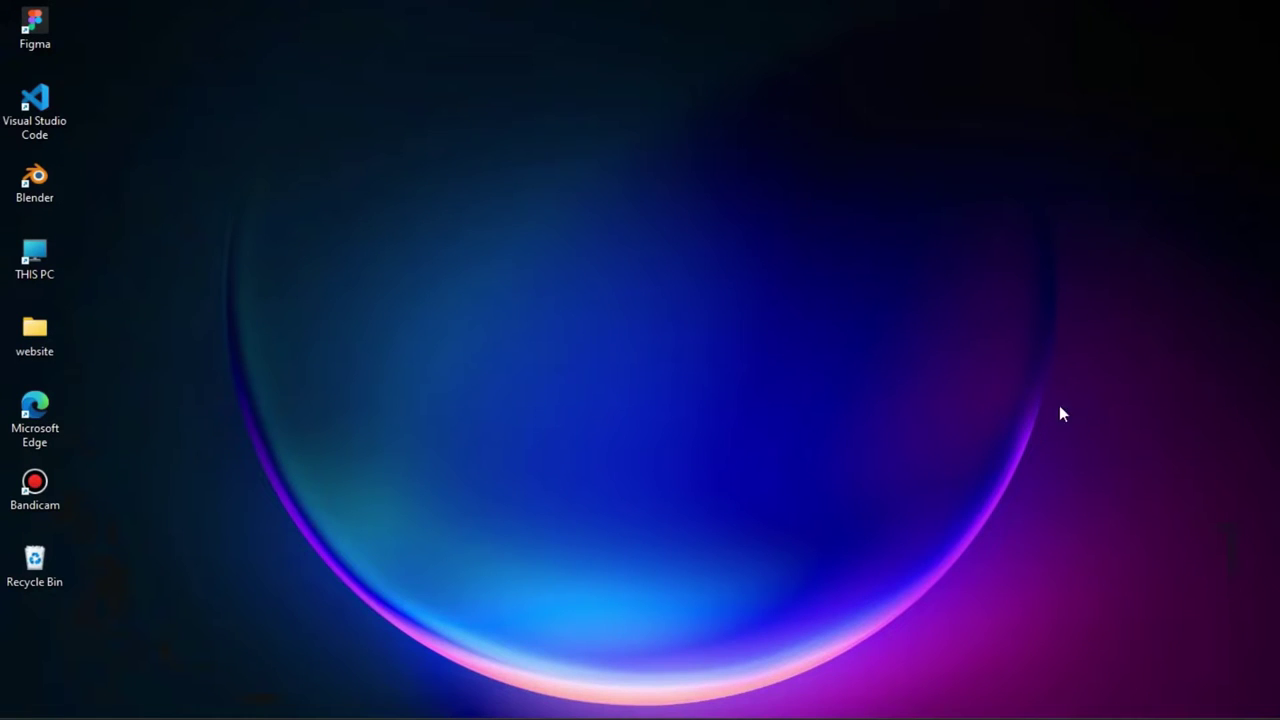
mouse_move(944, 714)
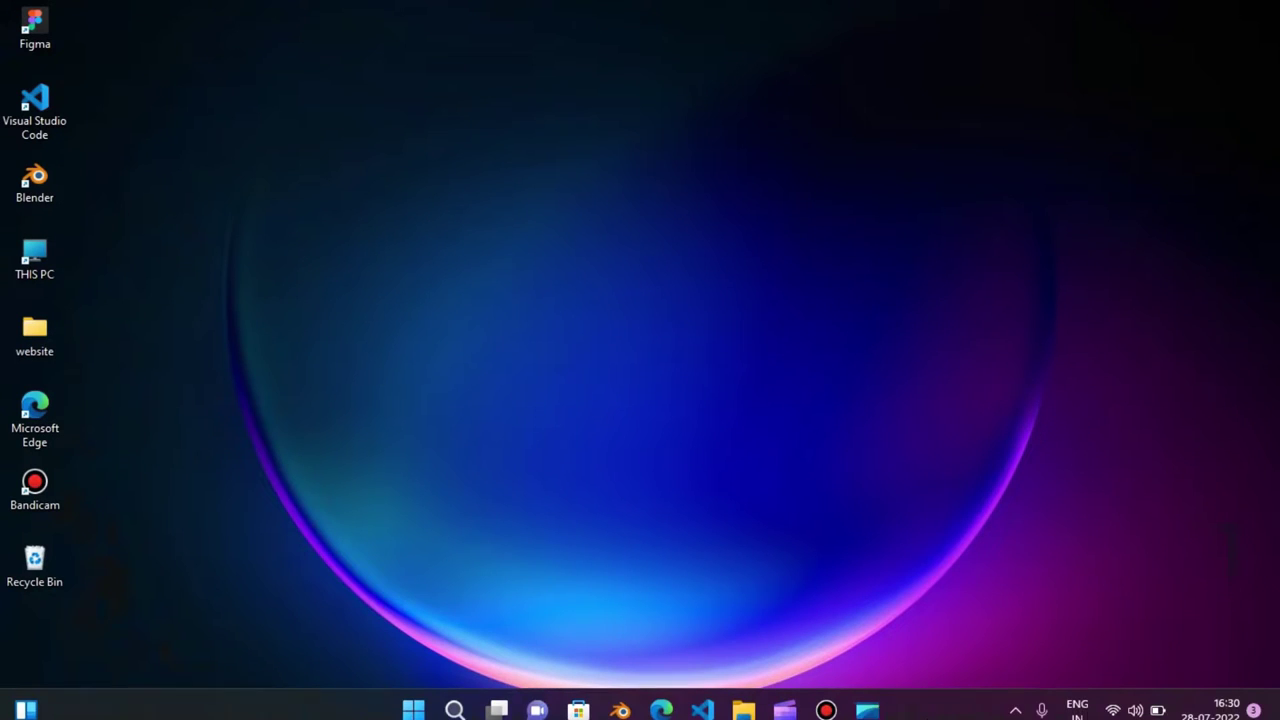
click(614, 714)
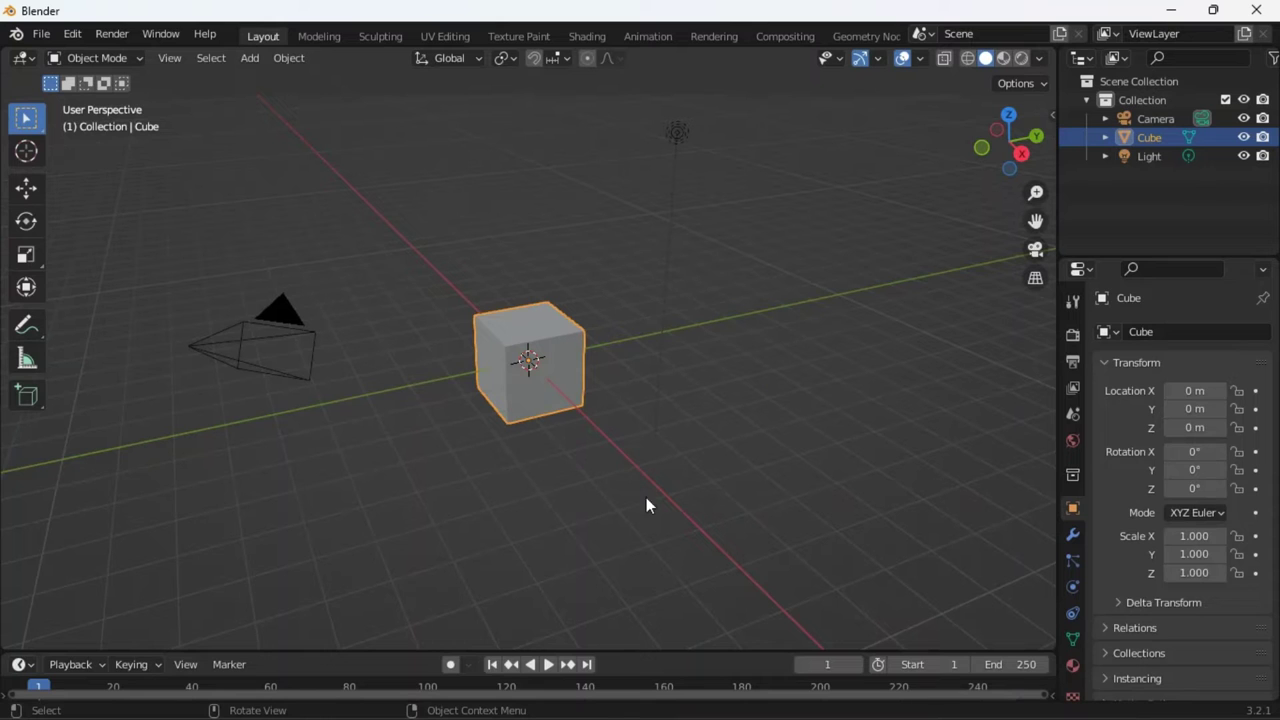
Step: Select the default cube and view it closely by zooming and panning the 3D viewport
click(627, 340)
click(546, 363)
scroll(740, 390, up, 5)
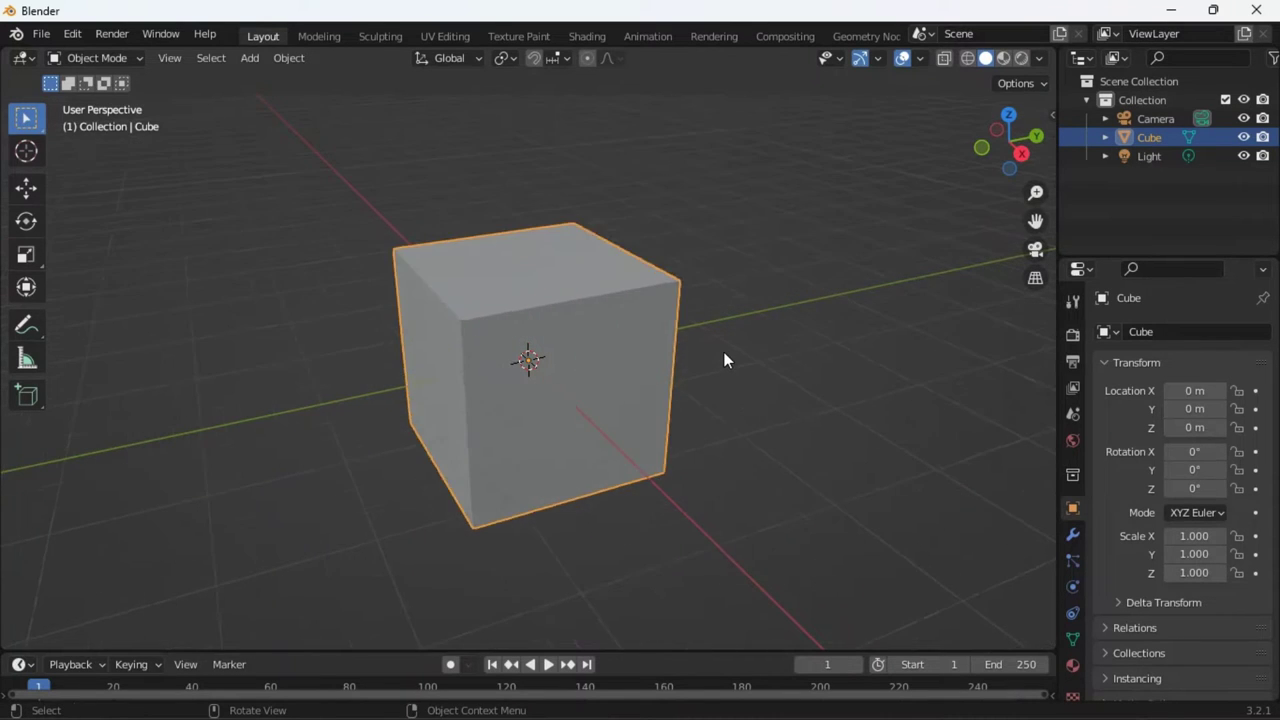
scroll(723, 351, down, 3)
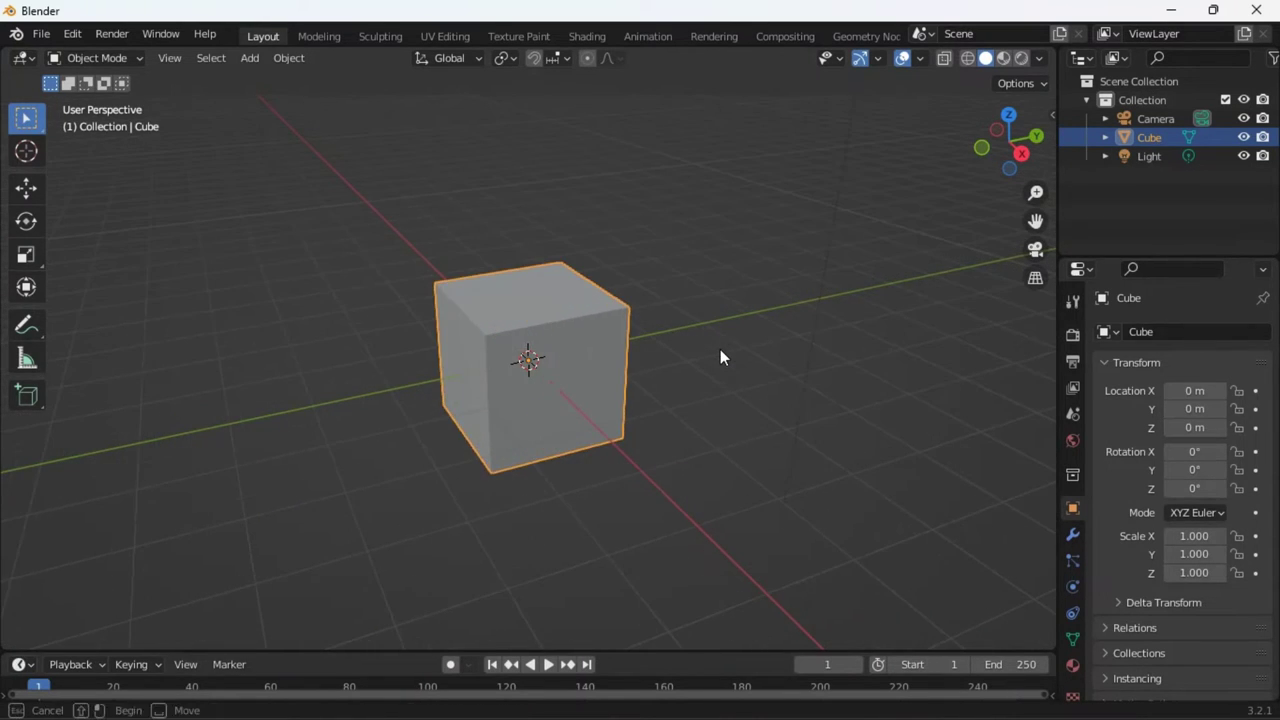
scroll(720, 349, up, 5)
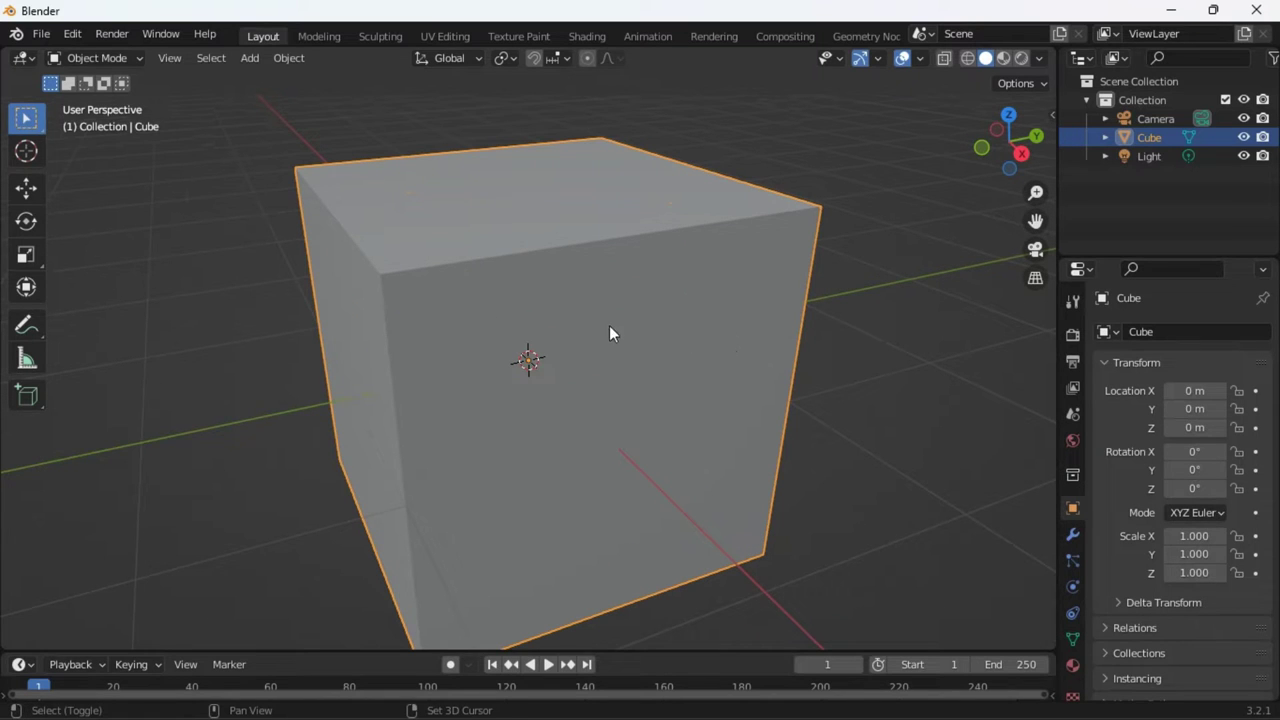
mouse_move(873, 283)
shift+middle_down()
mouse_move(670, 291)
mouse_move(963, 150)
mouse_move(891, 172)
mouse_move(858, 266)
shift+middle_up()
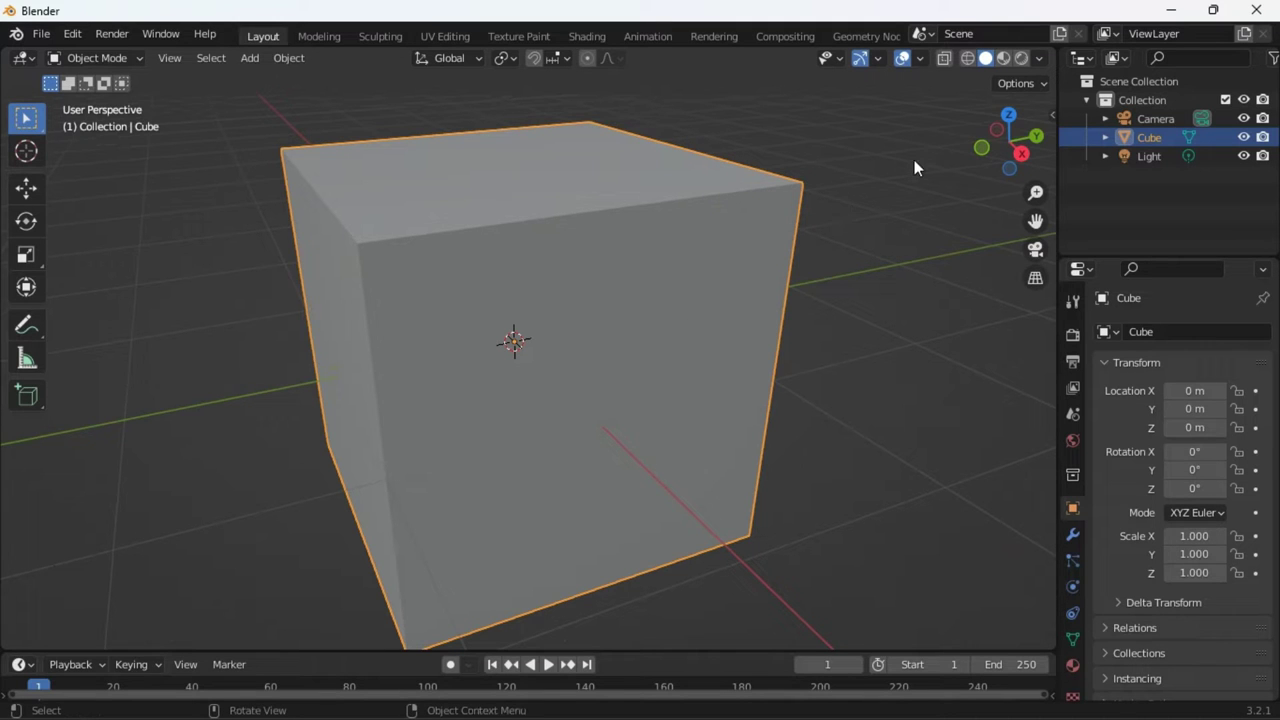
Step: View the cube in Front Orthographic and Right Orthographic views
scroll(900, 210, down, 4)
key(KP_1)
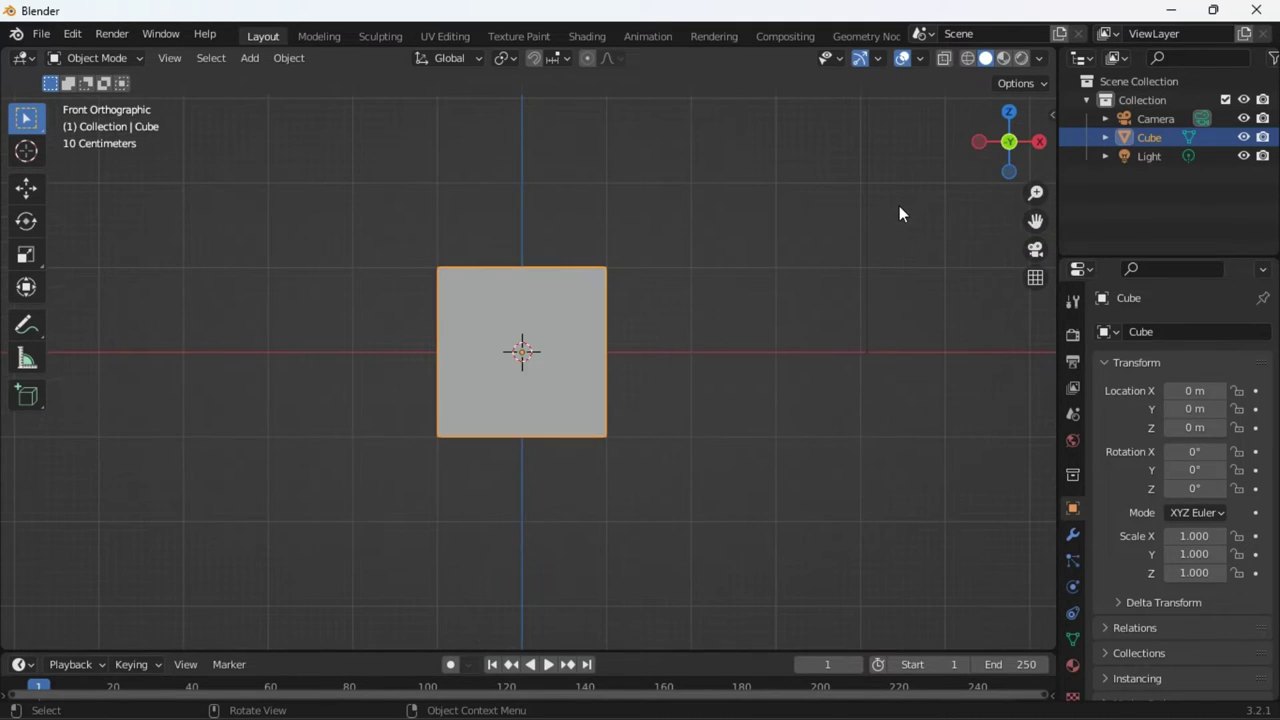
scroll(606, 323, up, 4)
scroll(603, 320, down, 5)
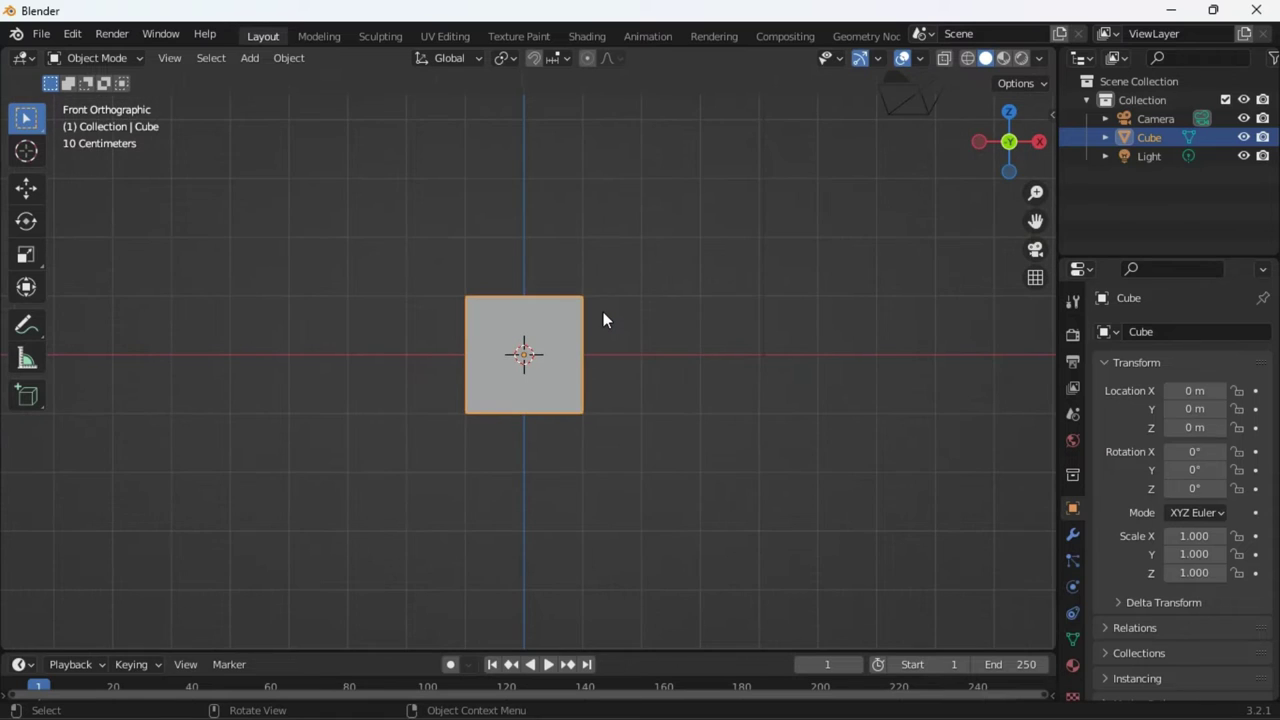
key(KP_3)
scroll(594, 283, up, 5)
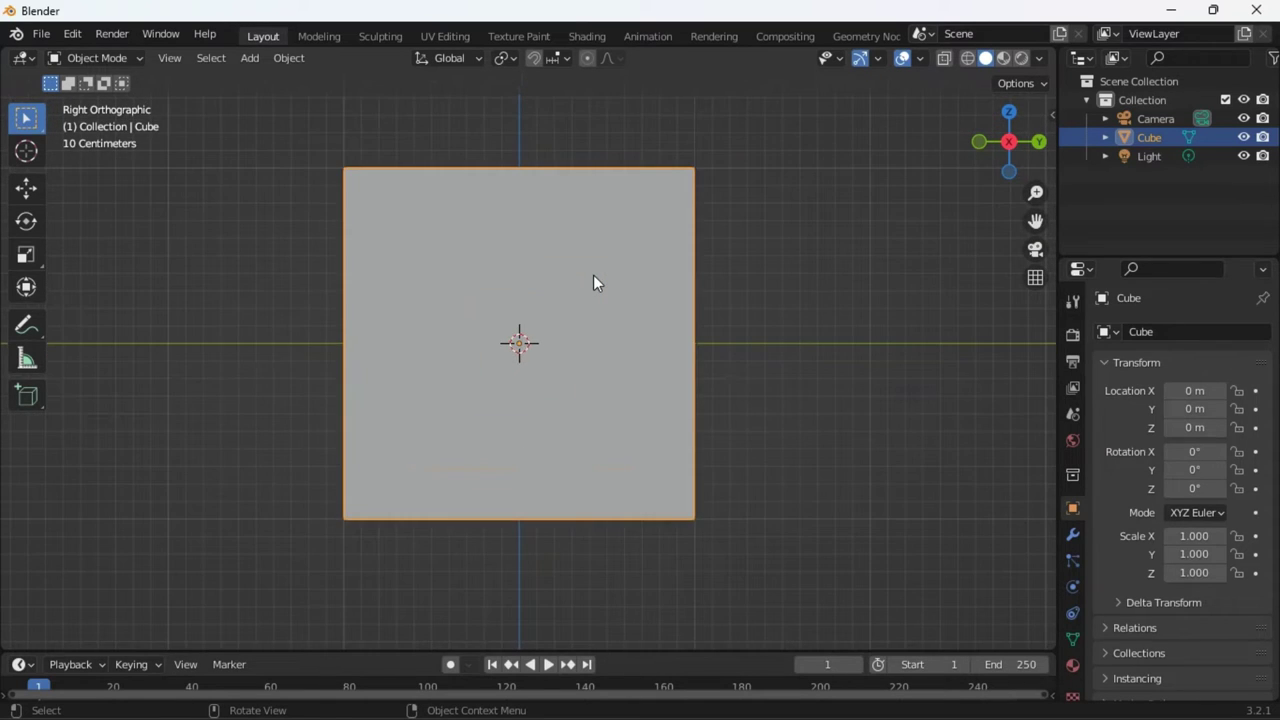
Step: Orbit the view stepwise, vertically and sideways, to examine the cube from below and from an angle
key(KP_8)
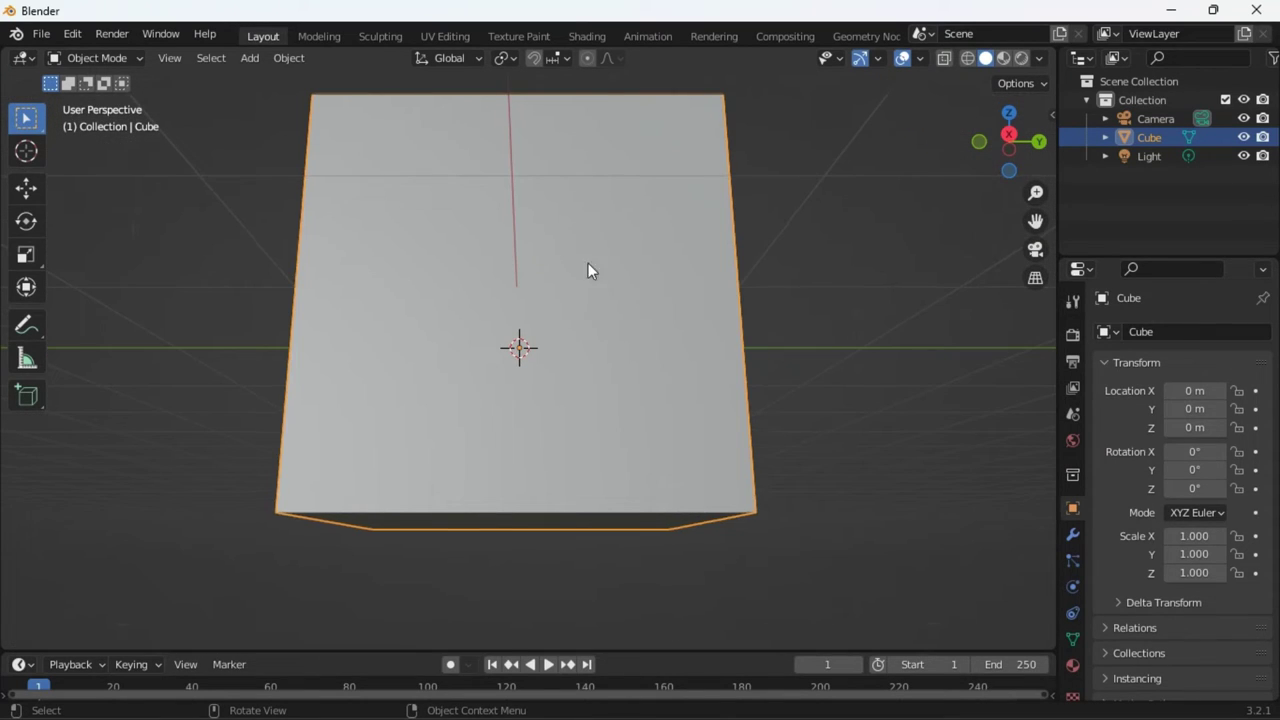
scroll(530, 422, down, 5)
scroll(530, 422, up, 3)
key(KP_6)
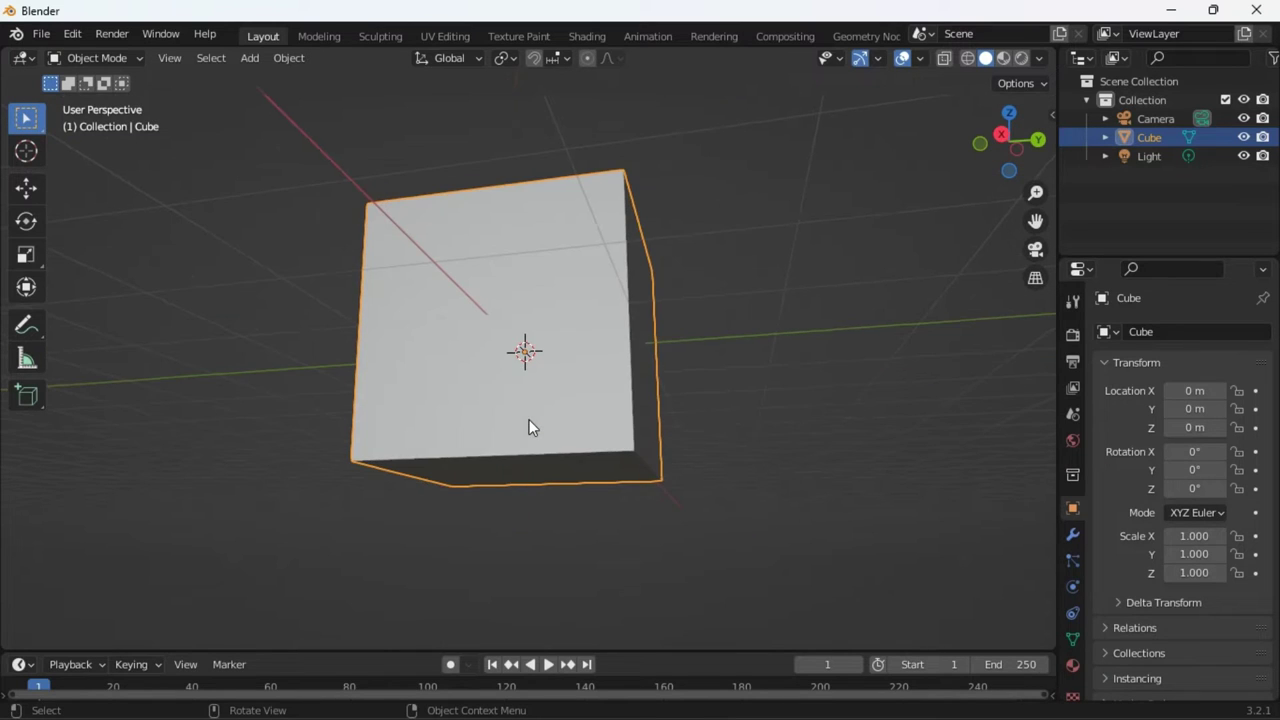
key(KP_6)
key(KP_6)
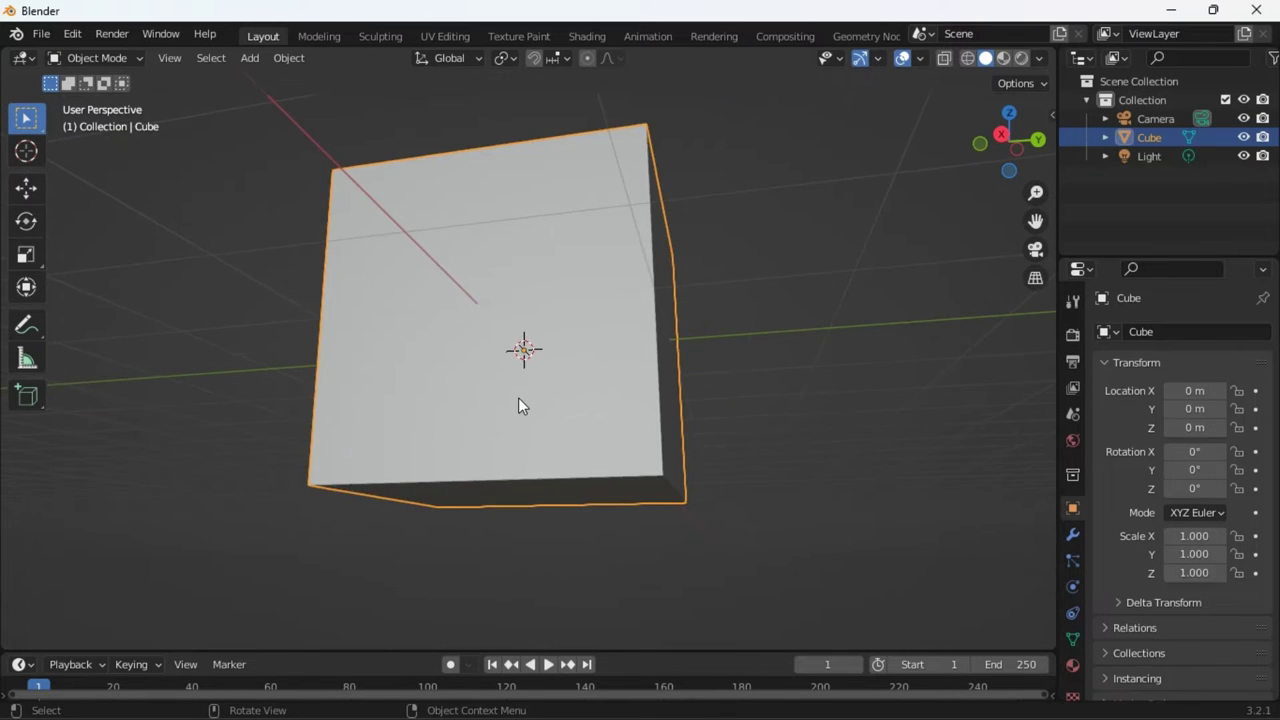
key(KP_6)
scroll(521, 393, down, 3)
scroll(522, 391, up, 3)
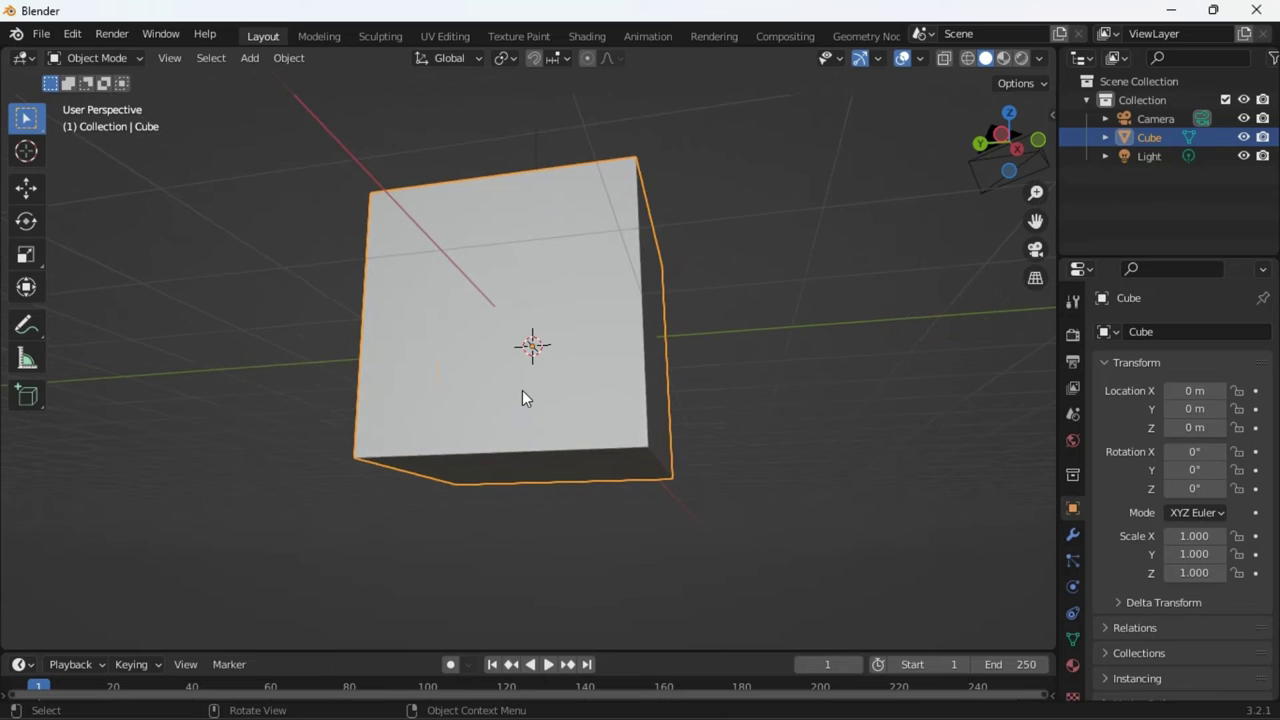
Step: View the cube from the front, the back and the top, and switch the top view to perspective
key(KP_1)
key(ctrl+KP_1)
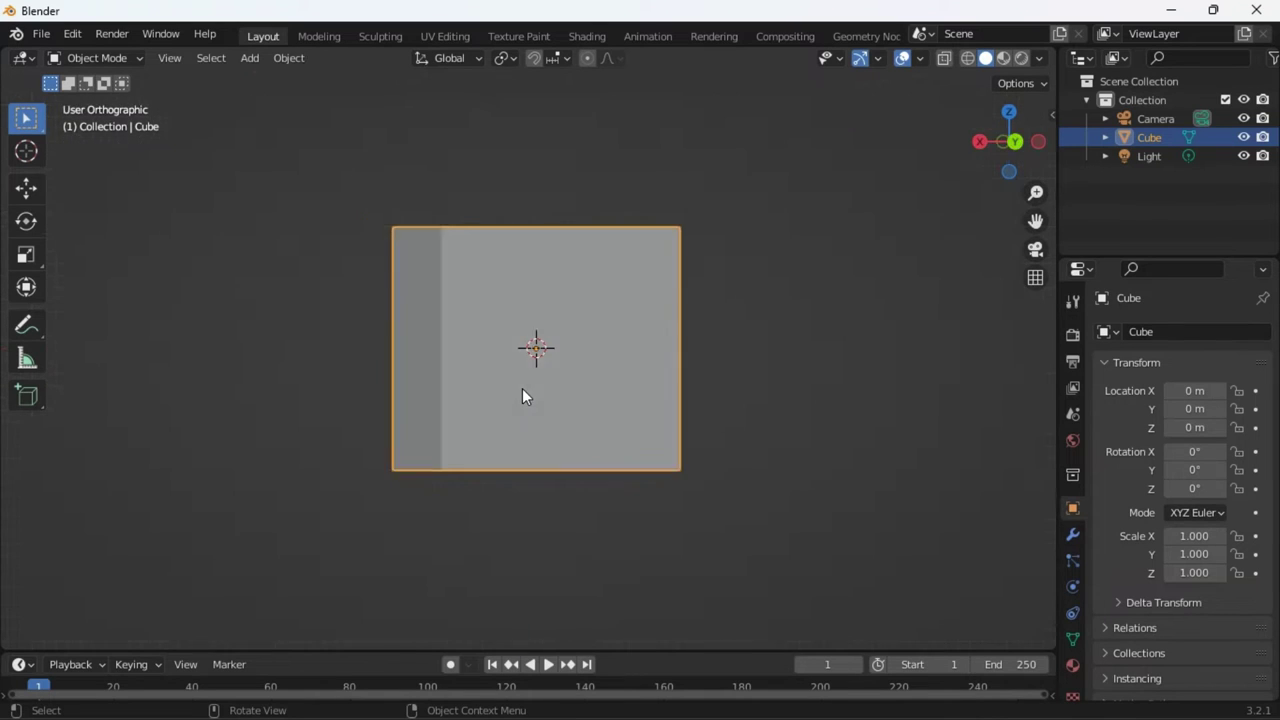
key(KP_7)
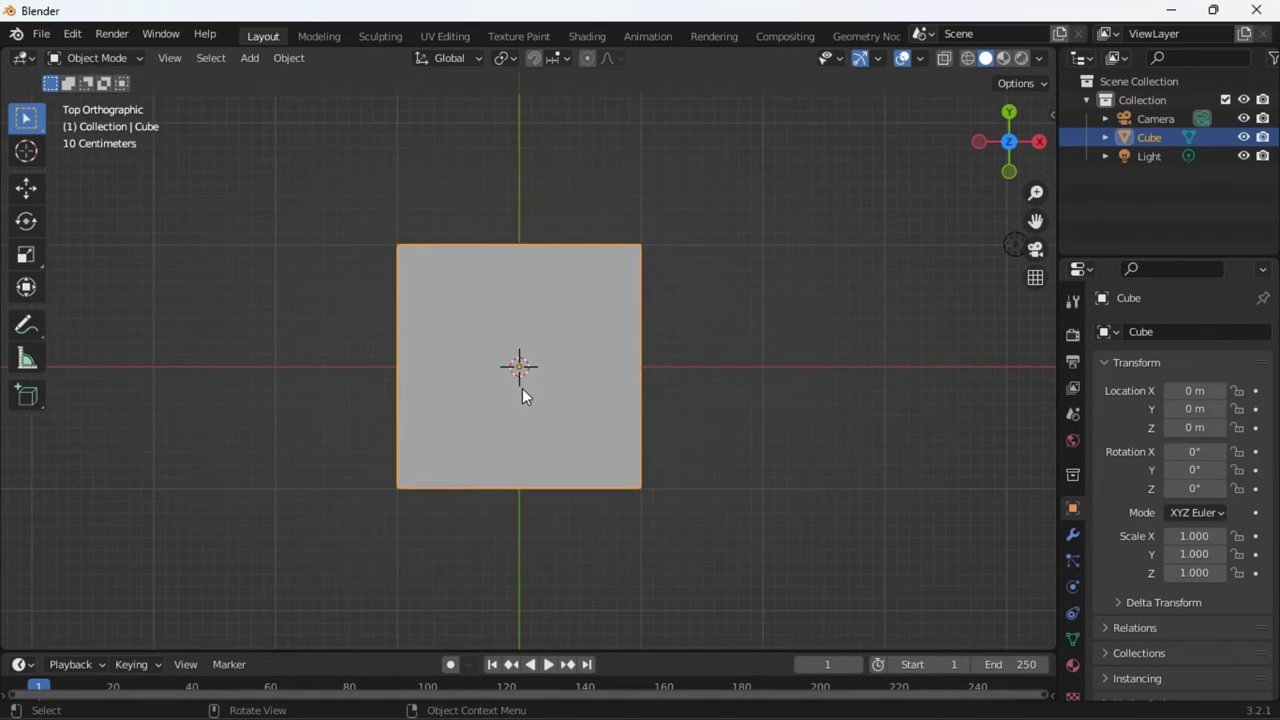
key(KP_5)
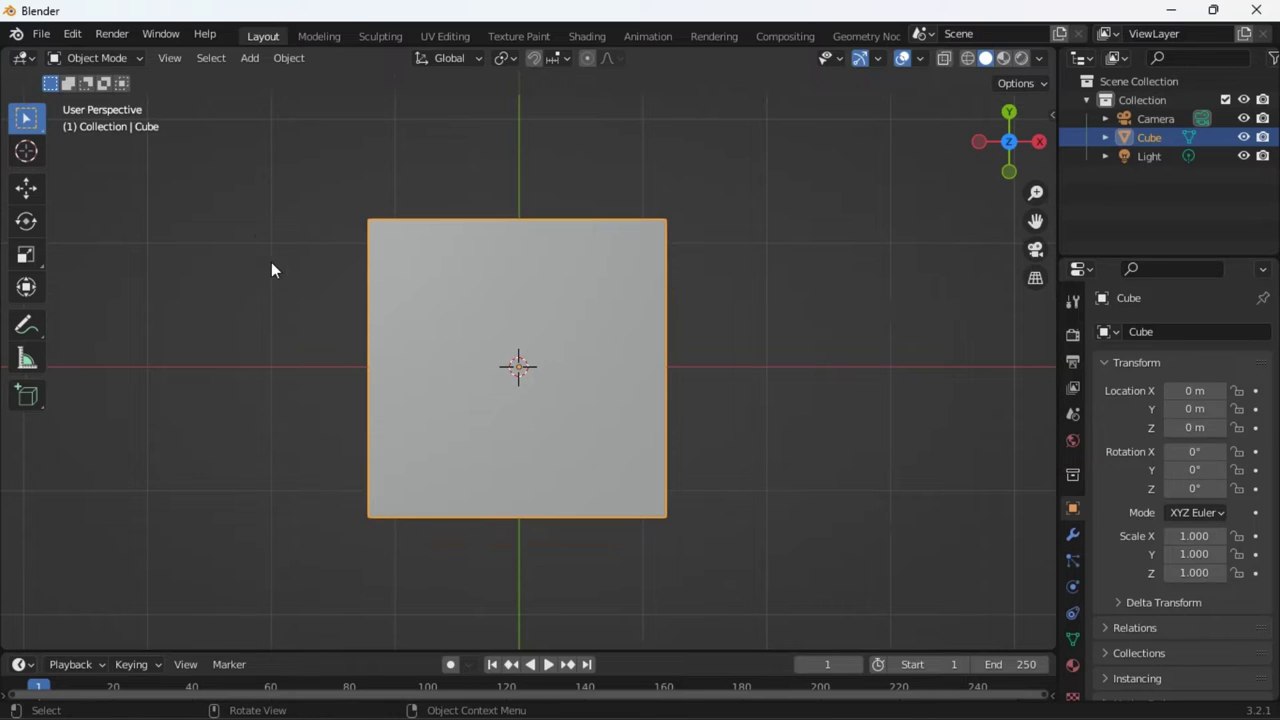
Step: Switch the cube from Object Mode to Edit Mode
click(119, 62)
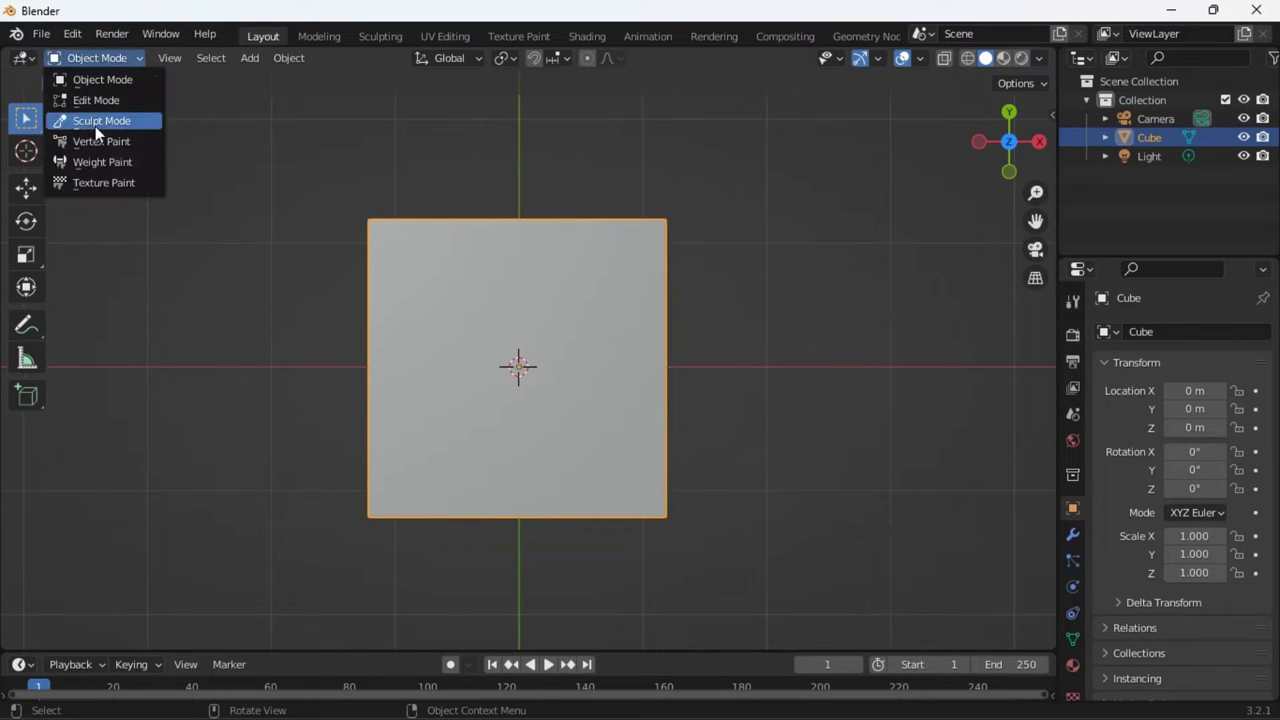
click(96, 100)
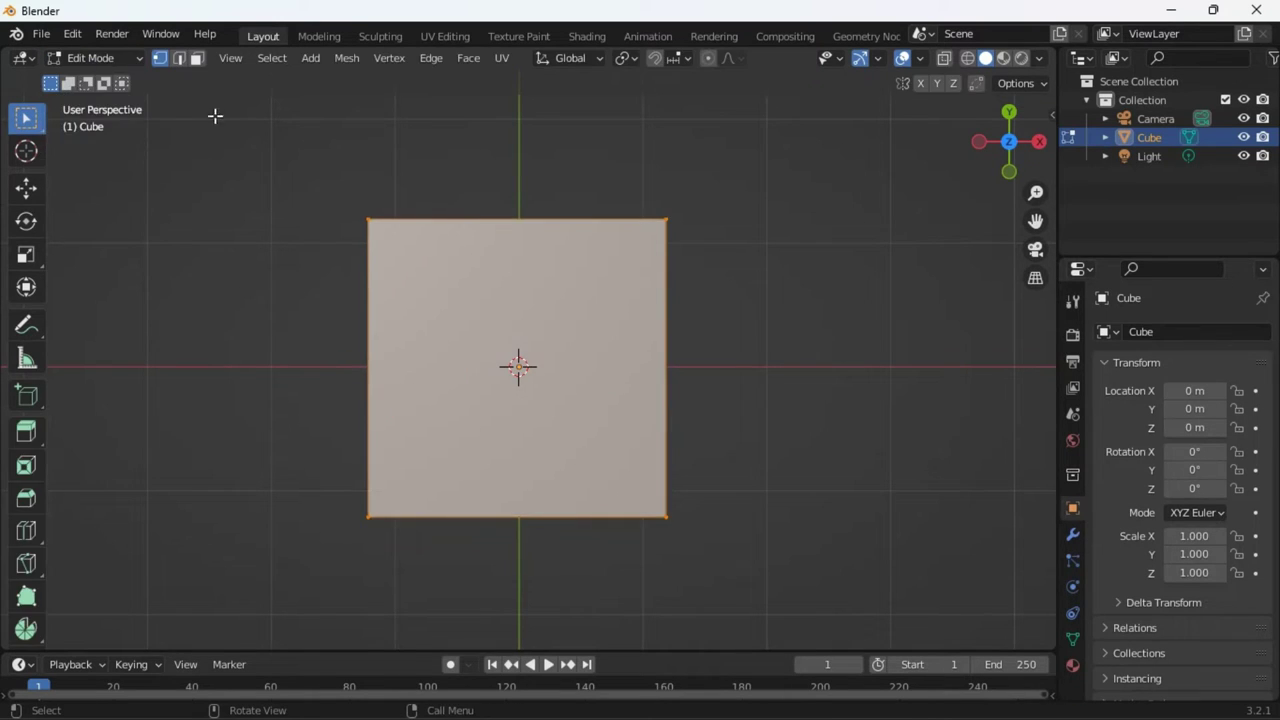
scroll(517, 367, down, 2)
scroll(517, 367, up, 4)
scroll(517, 367, down, 2)
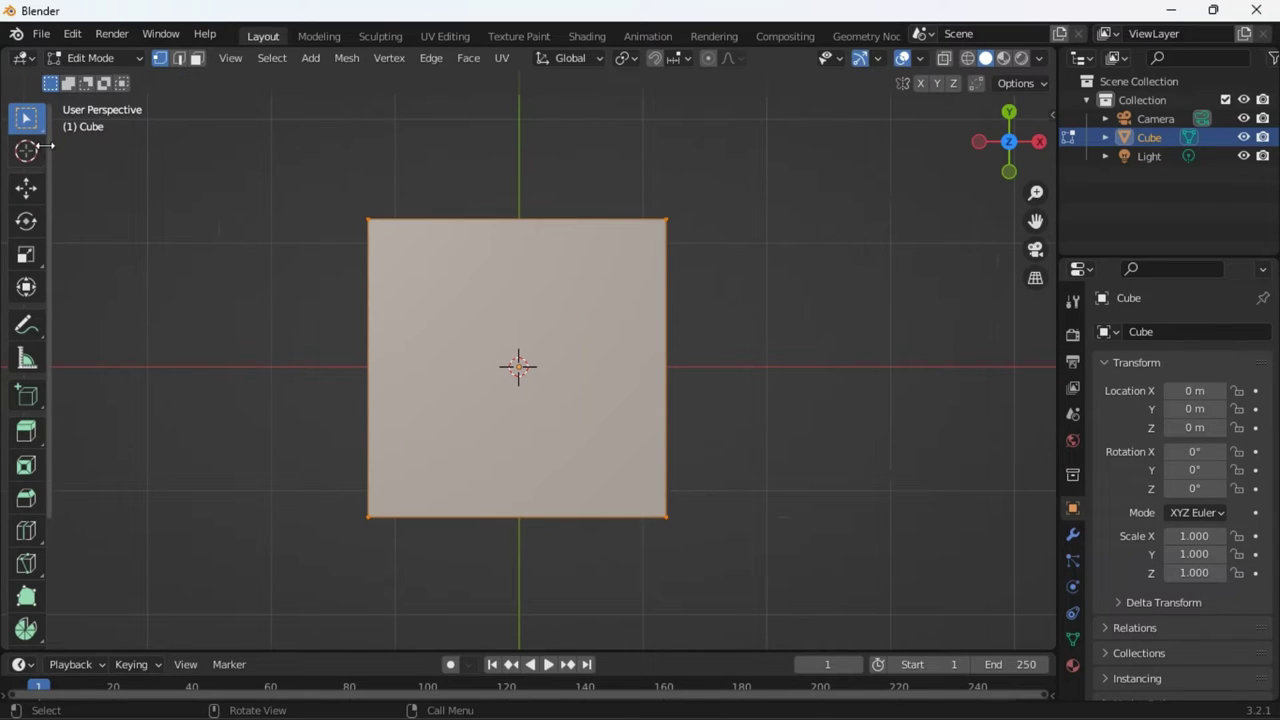
Step: Try moving the cube's mesh along the X axis, and rotate it slightly about the Y axis
click(30, 195)
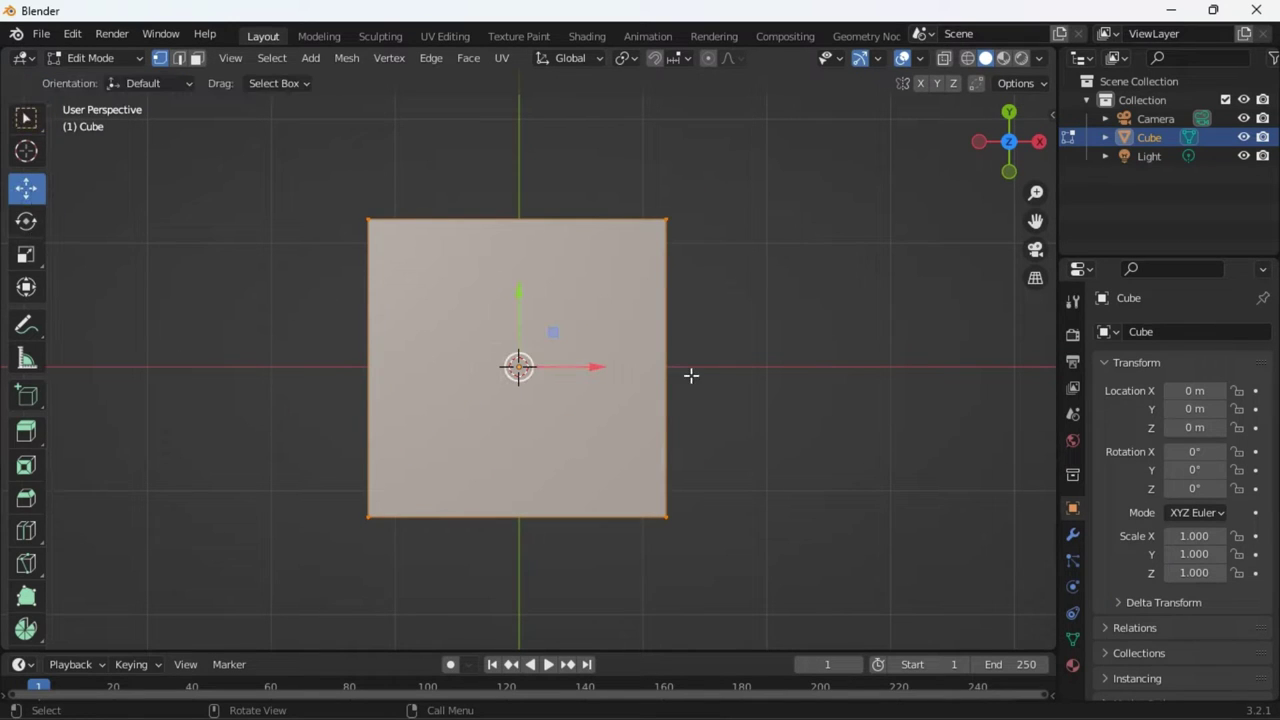
drag(591, 366, 760, 405)
click(26, 221)
Step: Stretch the cube's mesh along the X axis and the Y axis, and try a uniform scale
click(26, 254)
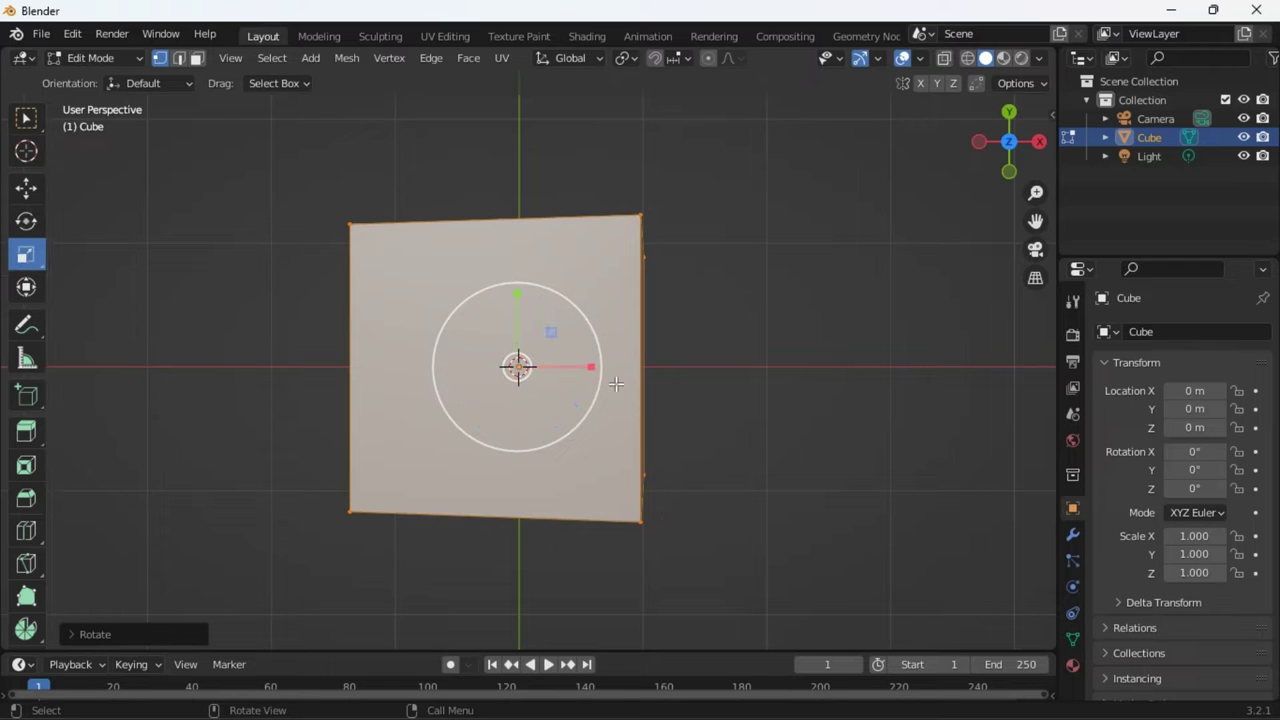
drag(583, 366, 627, 403)
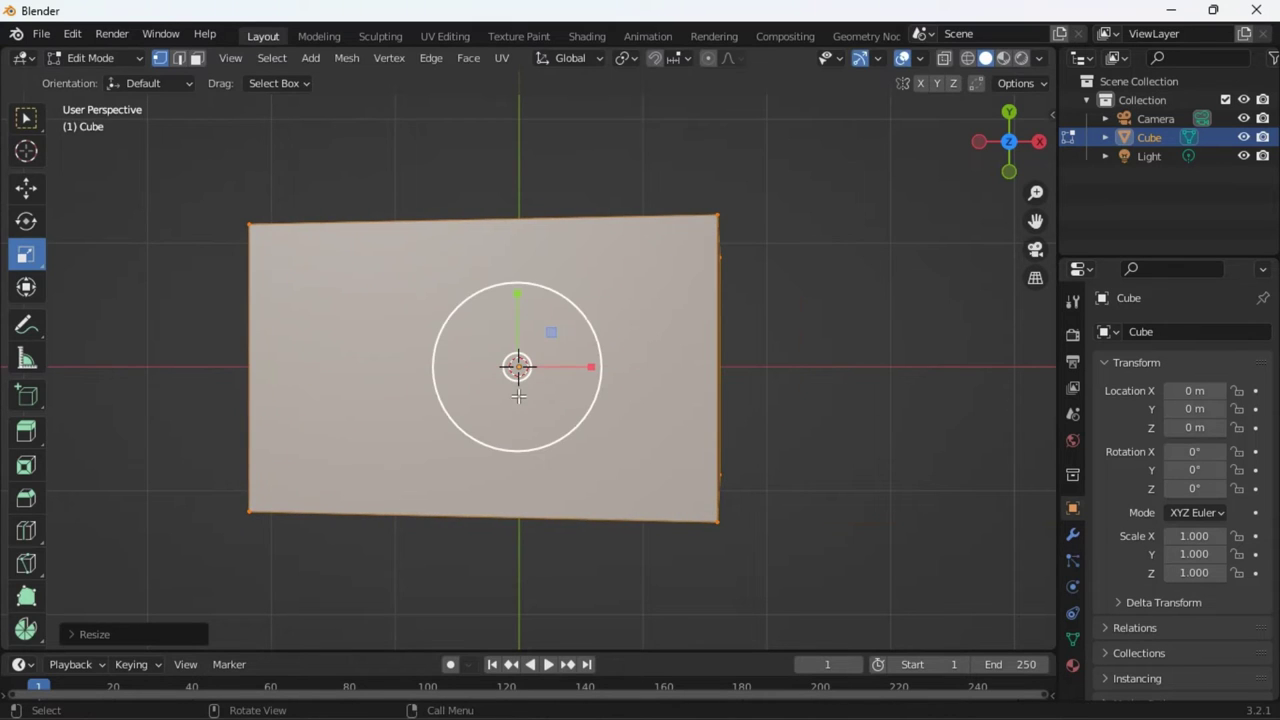
drag(519, 300, 521, 338)
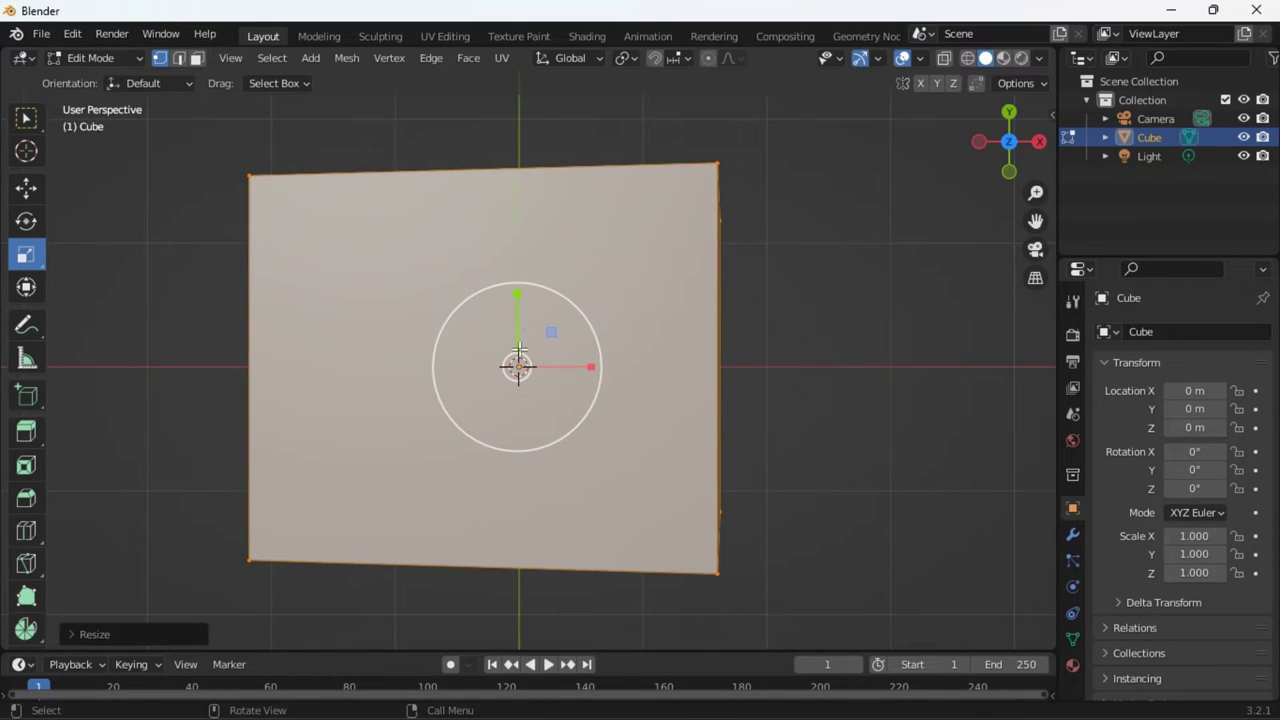
key(s)
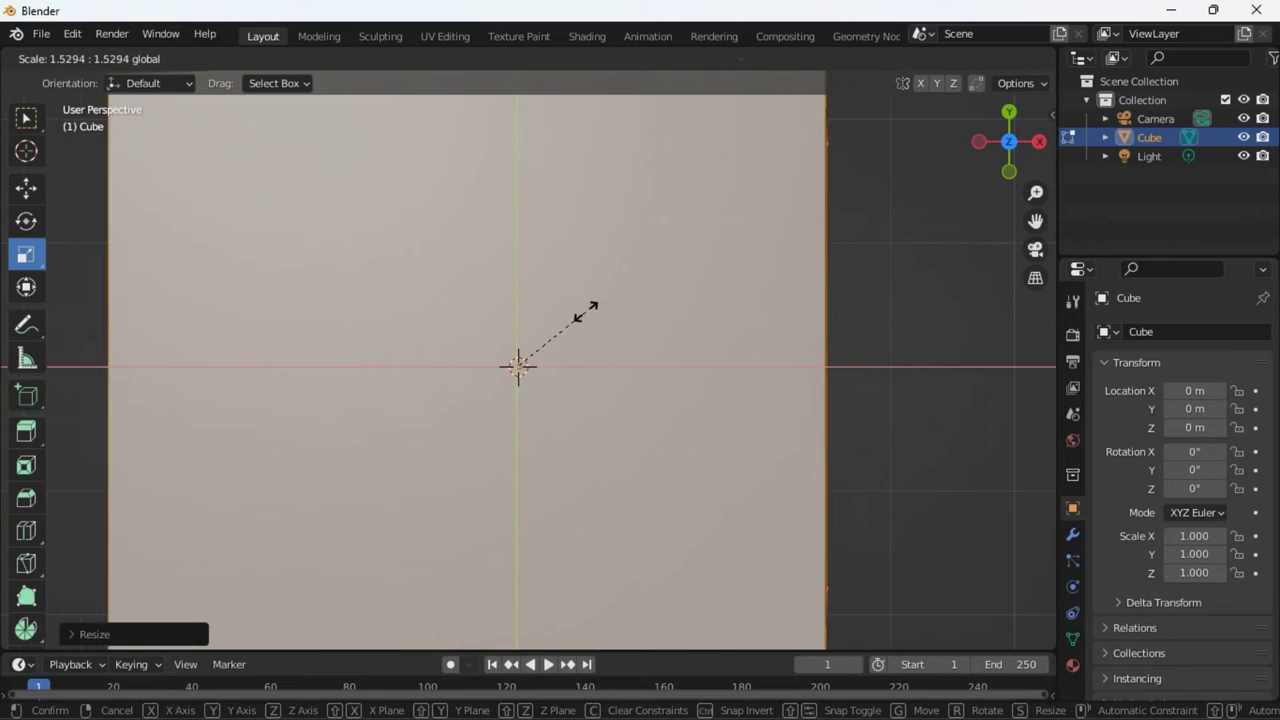
right_click(586, 309)
middle_drag(667, 350, 657, 640)
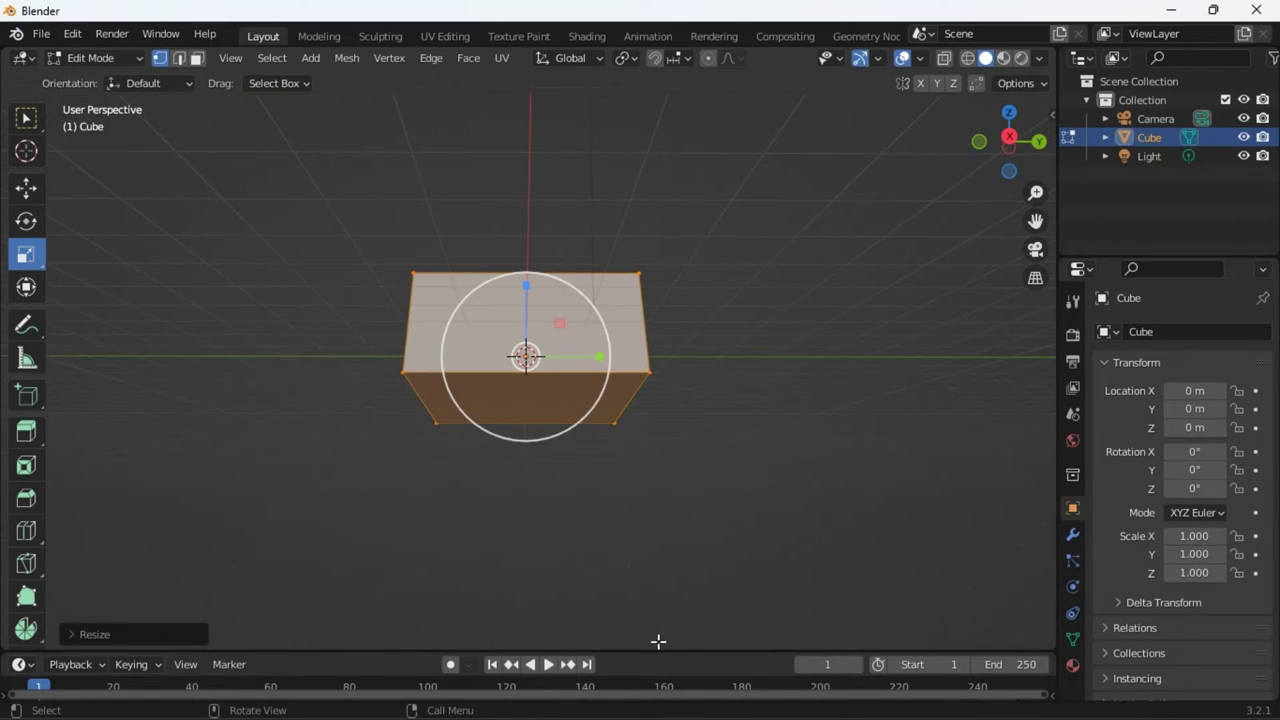
Step: Try the combined Transform tool on the cube's mesh, and sketch and undo a freehand annotation loop over its front face
click(37, 285)
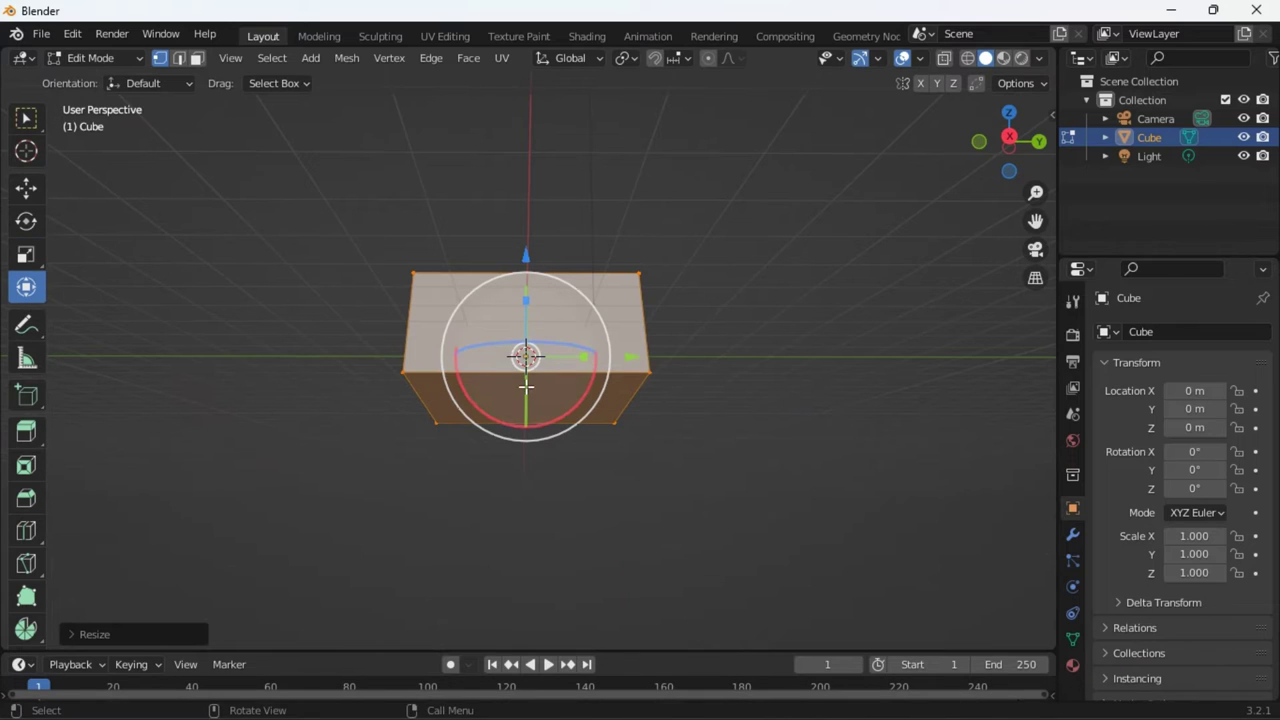
mouse_move(590, 356)
mouse_down()
mouse_move(586, 343)
mouse_move(469, 342)
mouse_move(554, 189)
mouse_move(524, 300)
mouse_move(466, 371)
mouse_move(547, 352)
mouse_up()
click(26, 324)
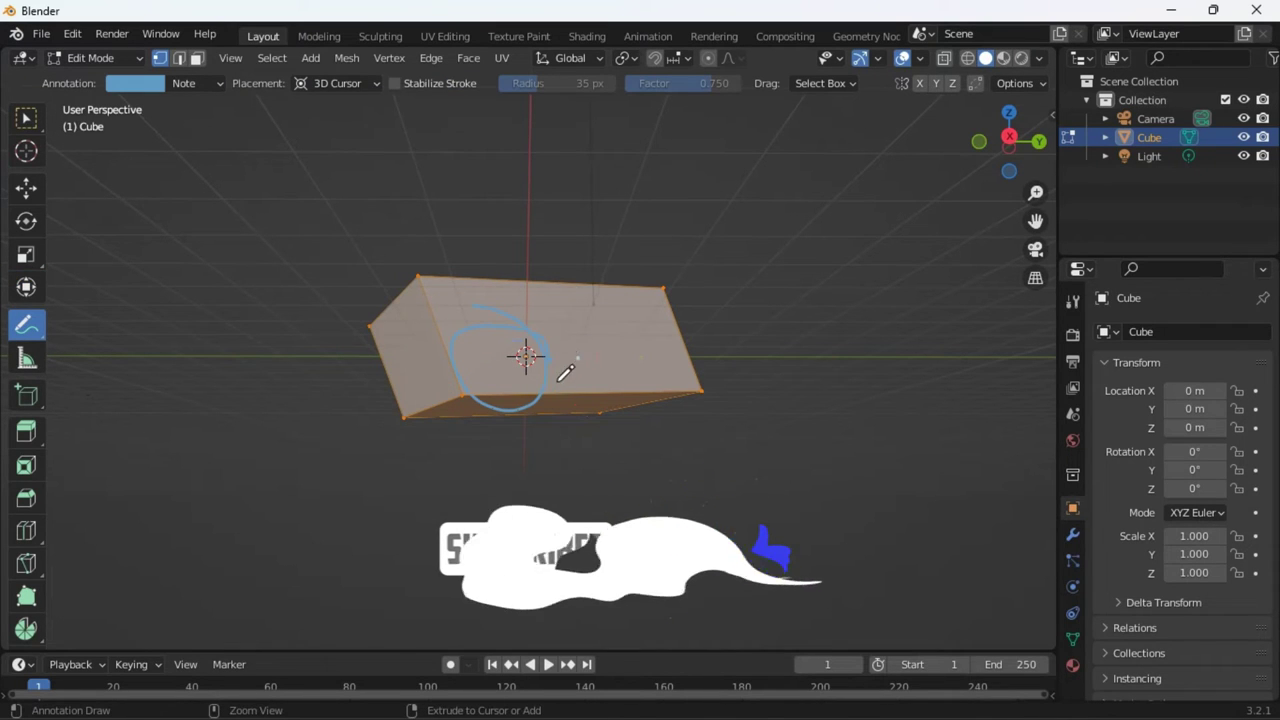
key(ctrl+z)
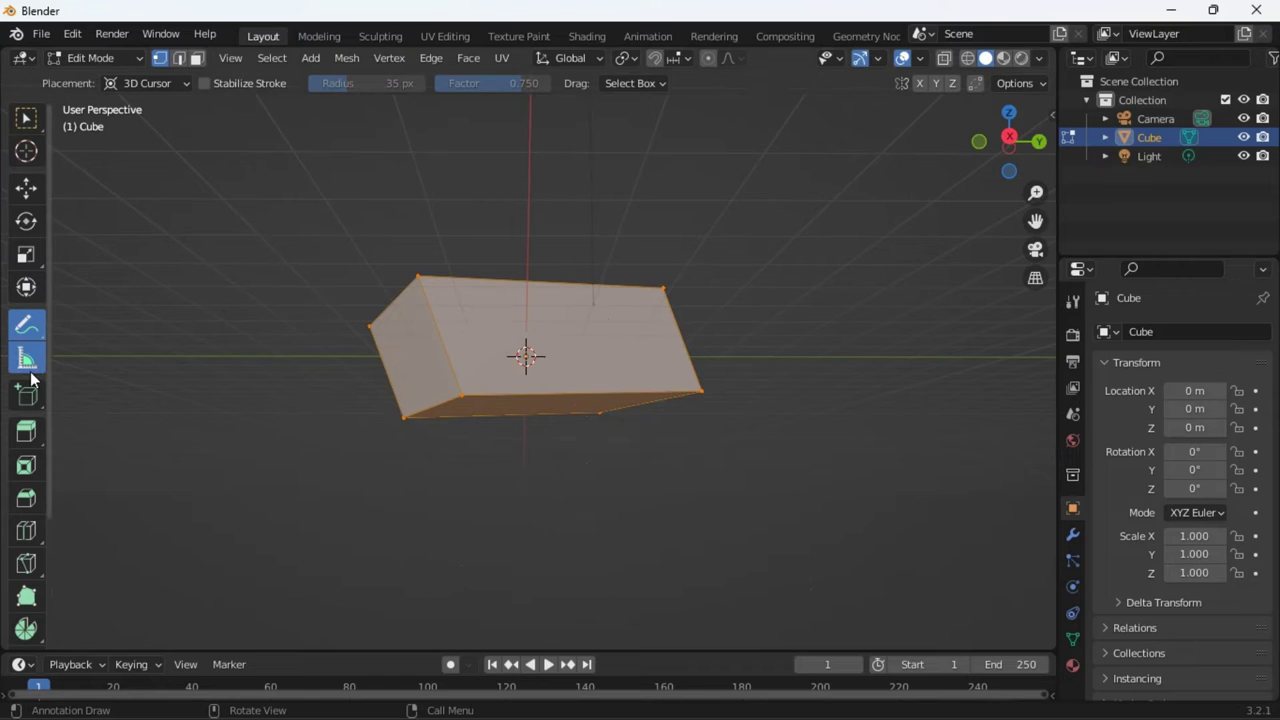
Step: Measure several distances across and around the stretched block
click(26, 359)
drag(435, 316, 538, 455)
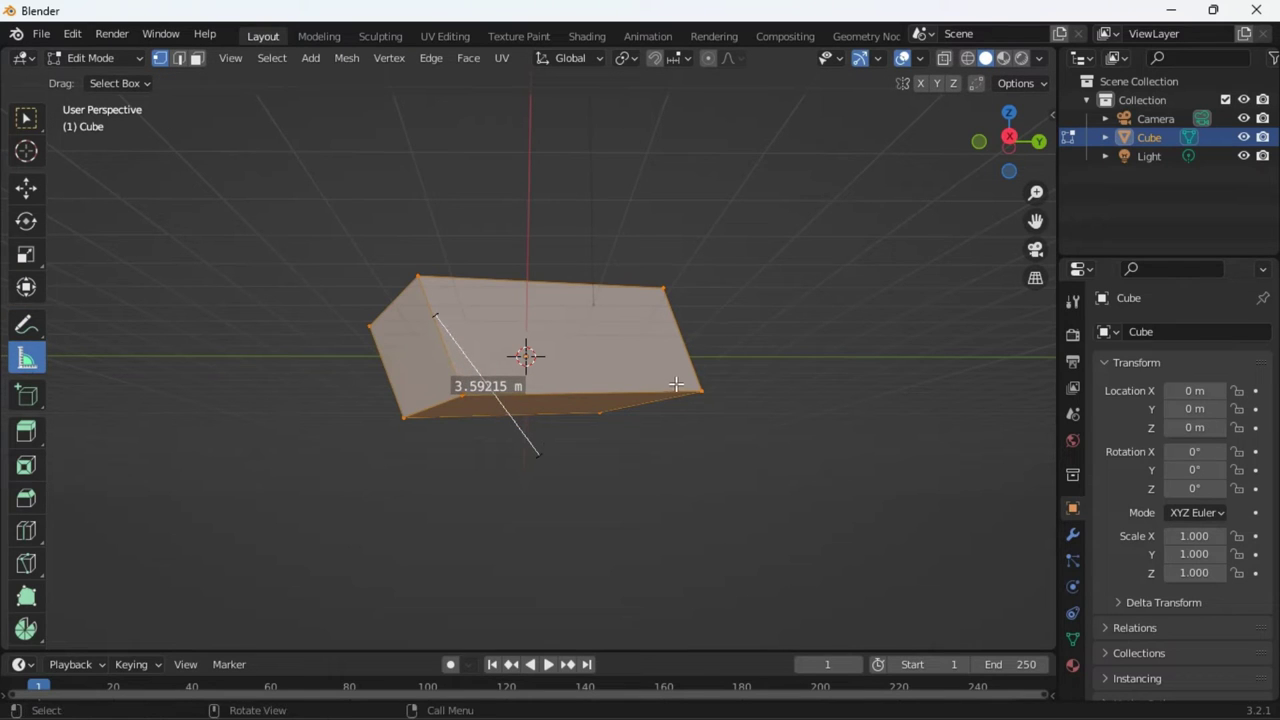
drag(706, 388, 536, 456)
drag(427, 320, 329, 402)
Step: Draw three additional boxes with the Add Cube tool, building outward from the side face of the stretched block
click(28, 395)
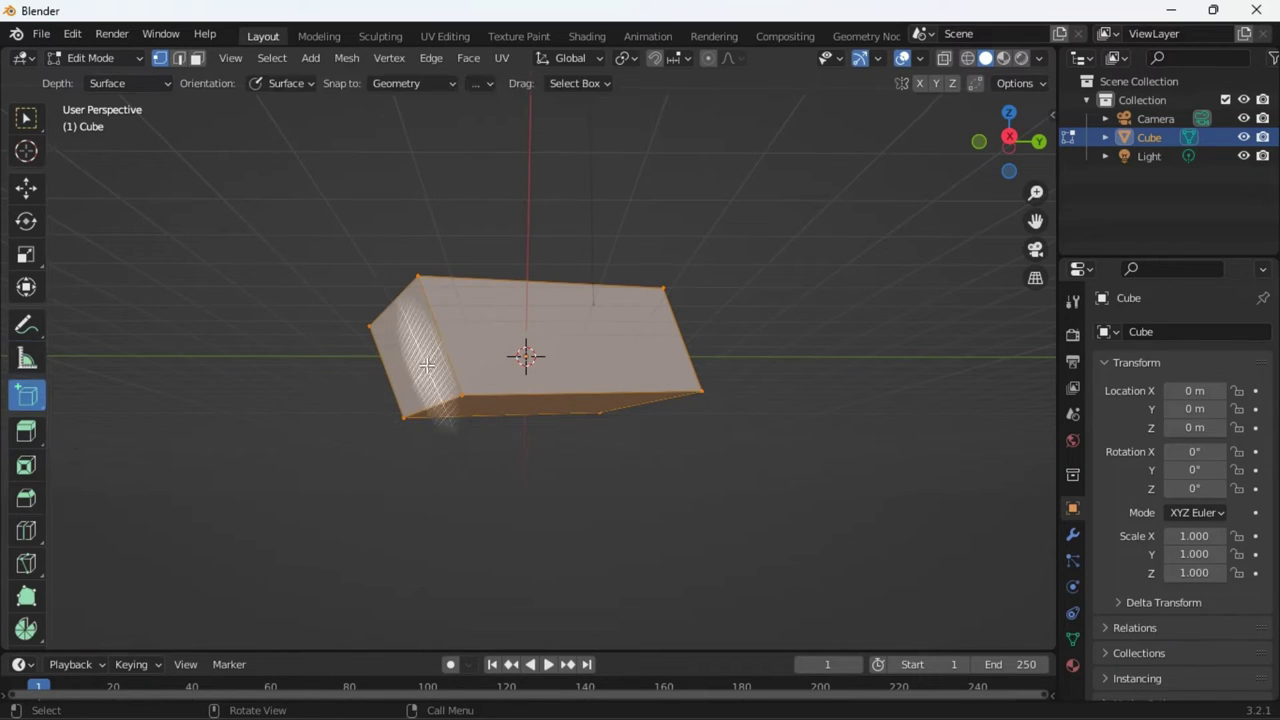
drag(389, 367, 318, 397)
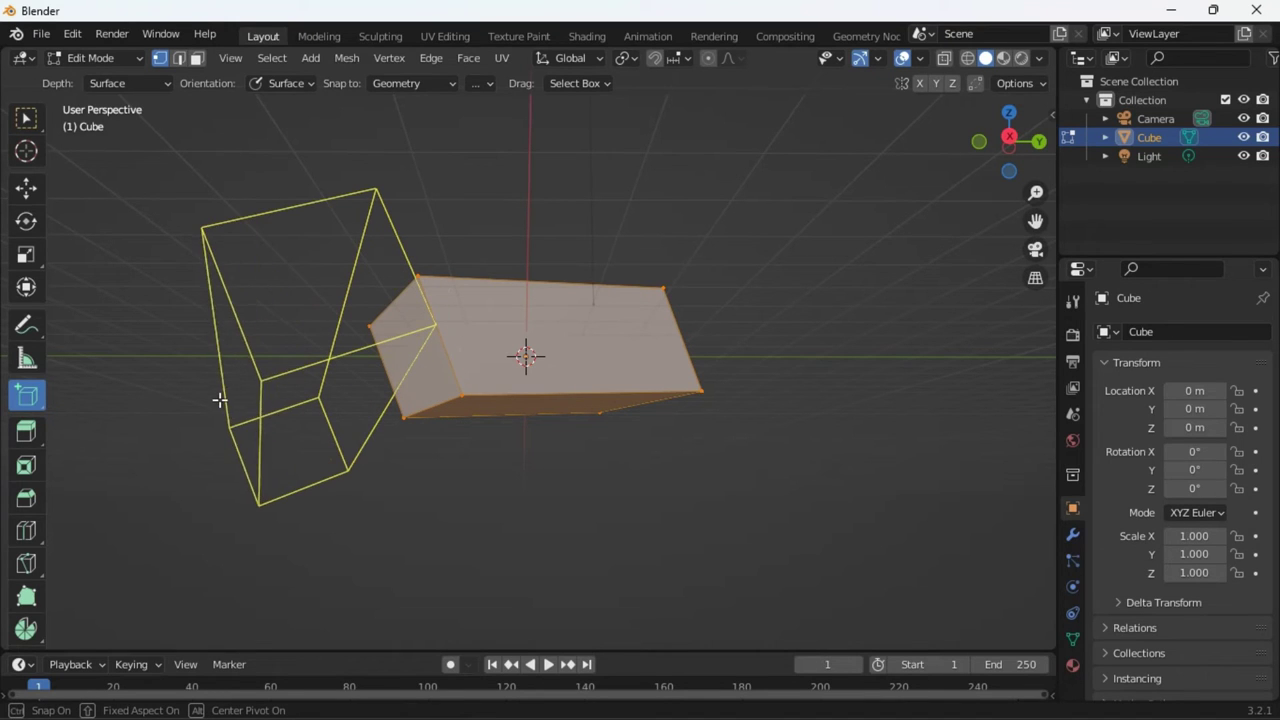
click(224, 404)
click(348, 466)
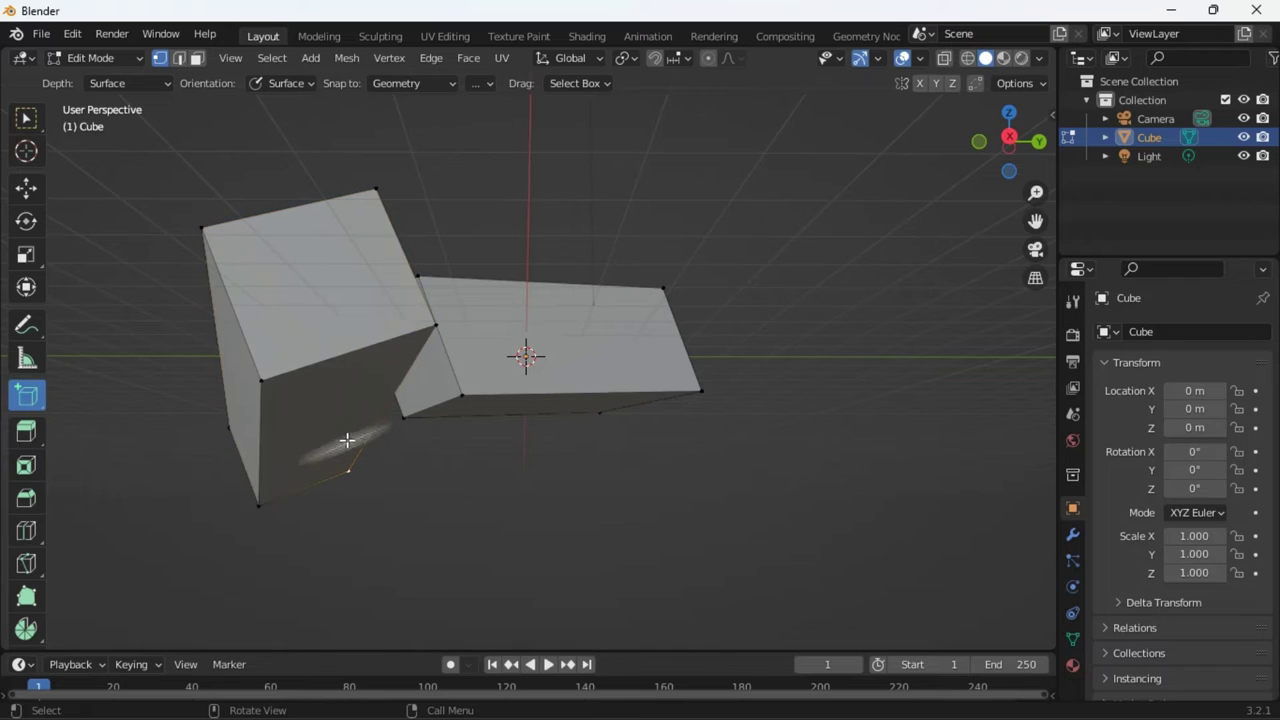
drag(354, 380, 822, 567)
click(300, 442)
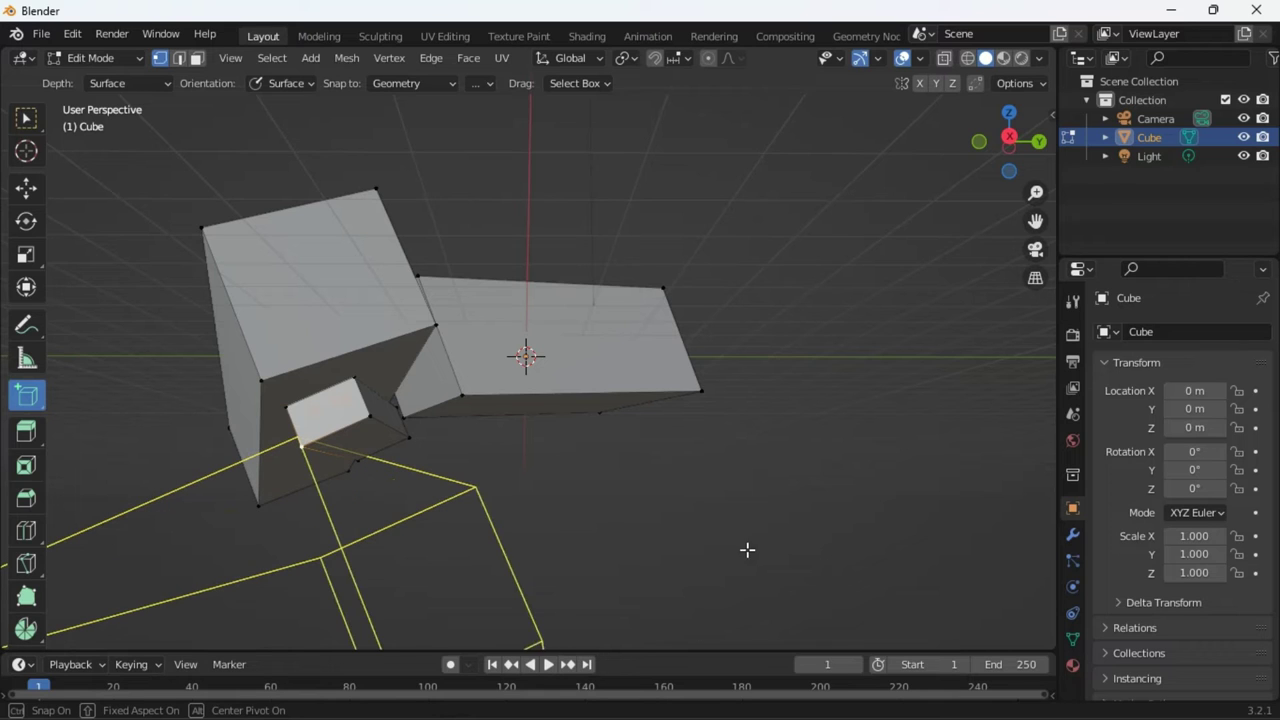
click(540, 440)
Step: In the front view, draw one more large box spanning the existing boxes, and clear the mesh selection
scroll(414, 333, down, 5)
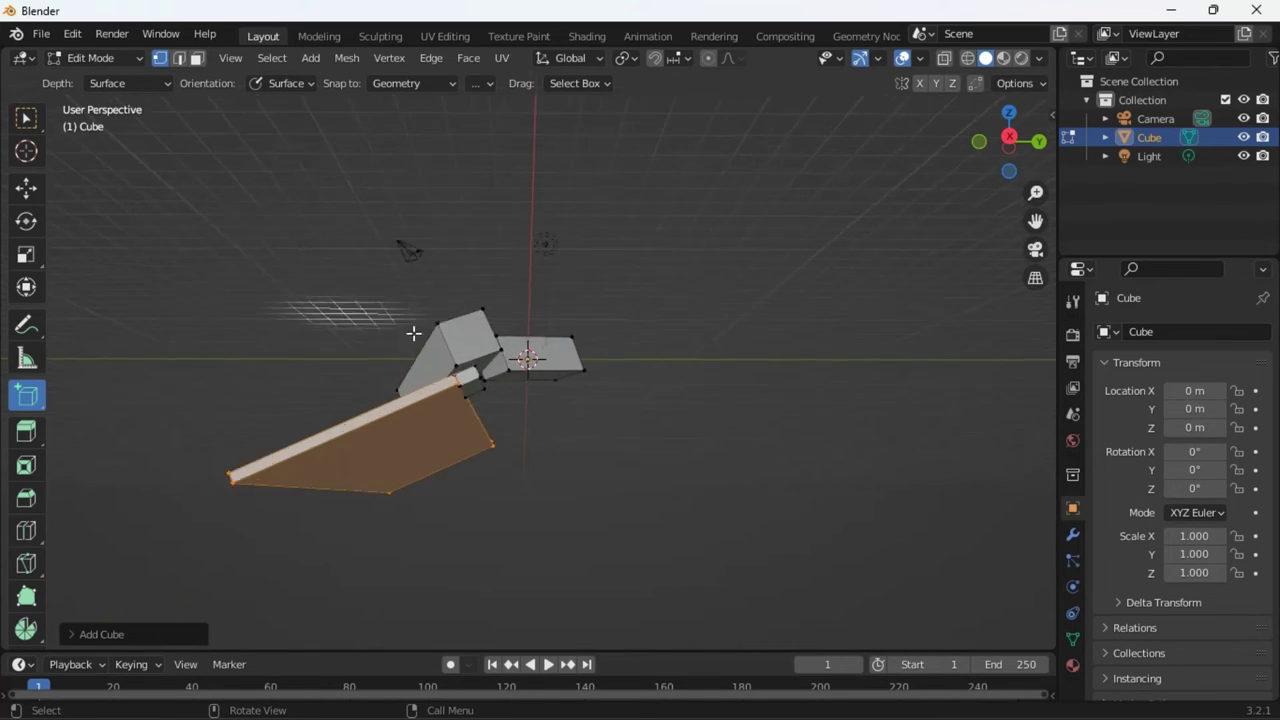
key(KP_1)
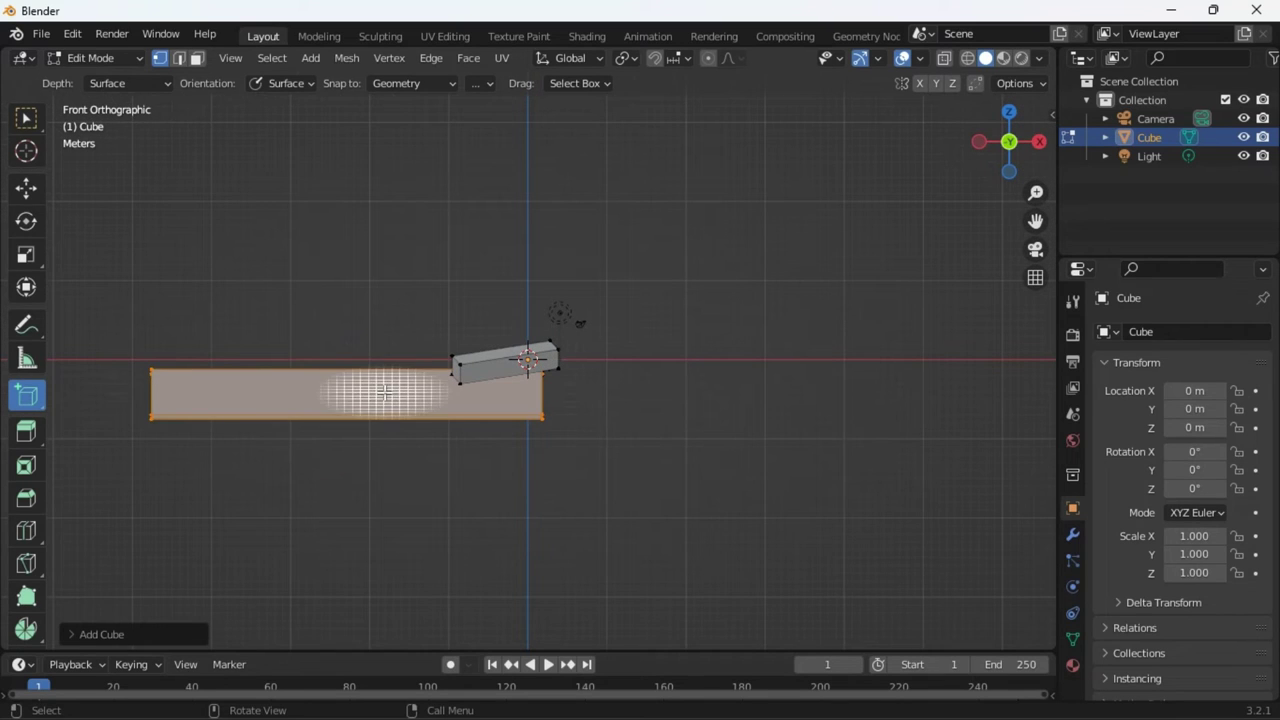
key(a)
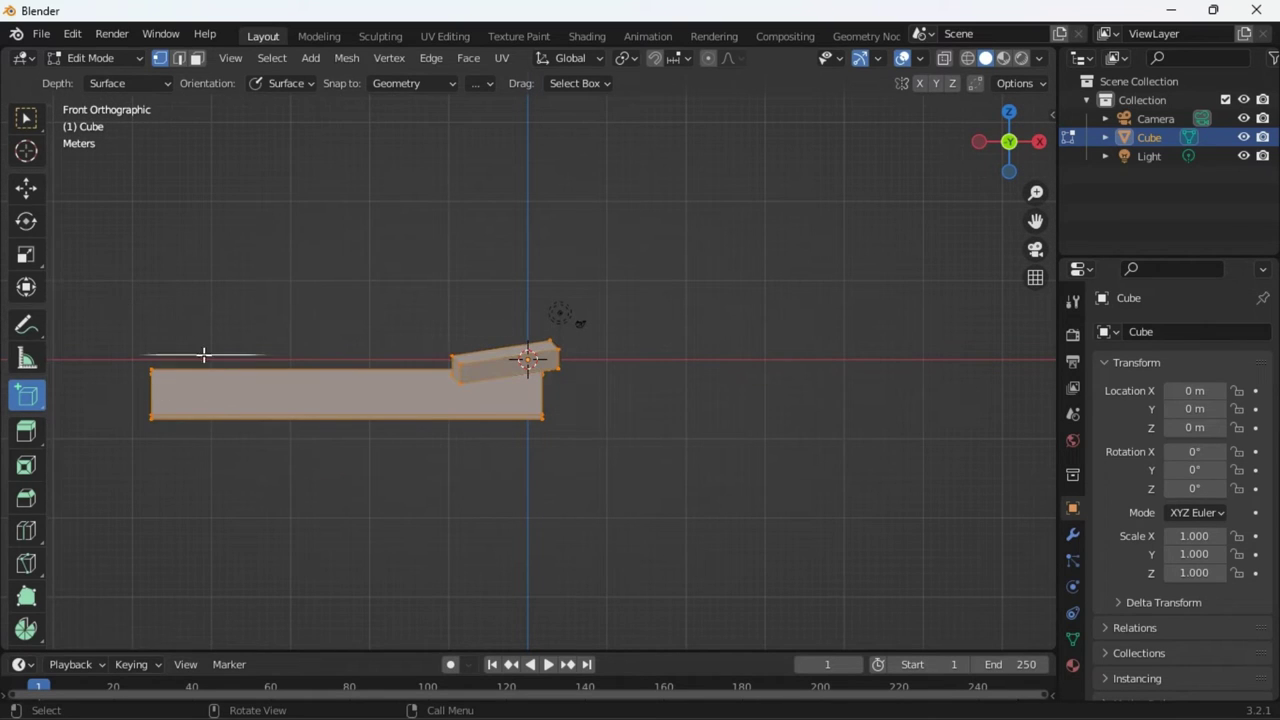
drag(161, 312, 714, 481)
key(alt+a)
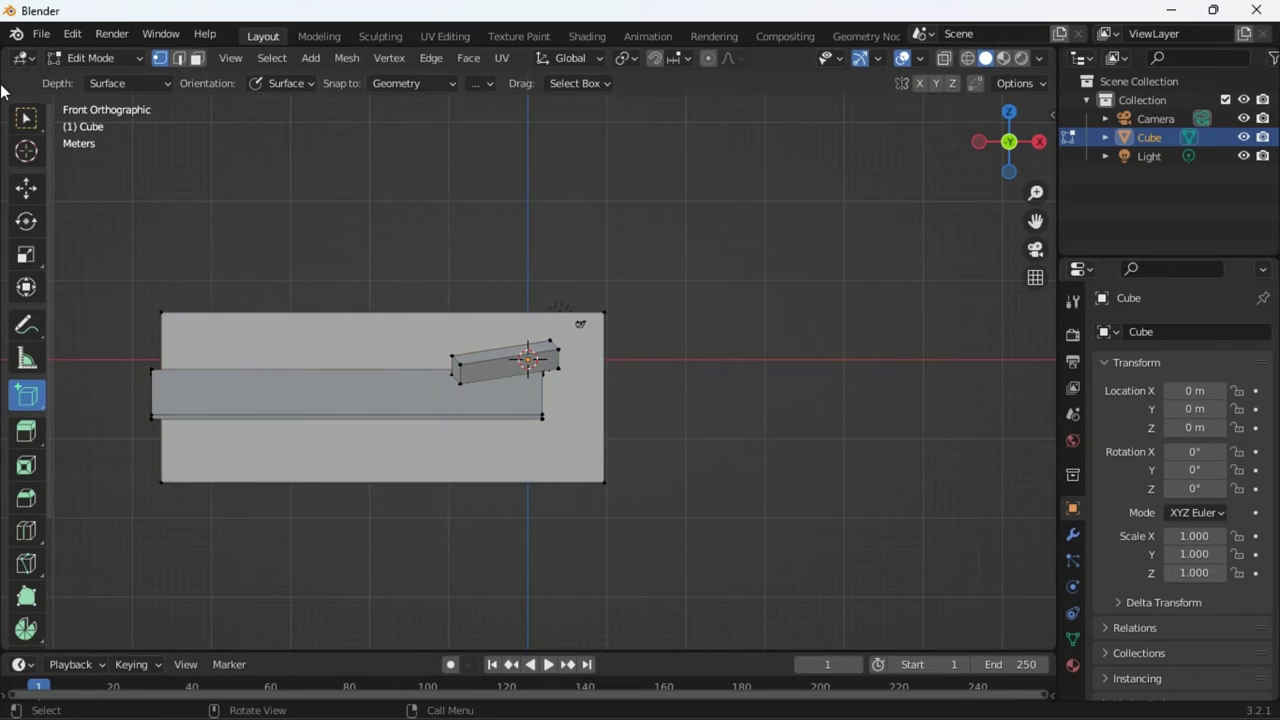
Step: Return to Object Mode and delete all objects in the scene, including the camera and the light
click(25, 118)
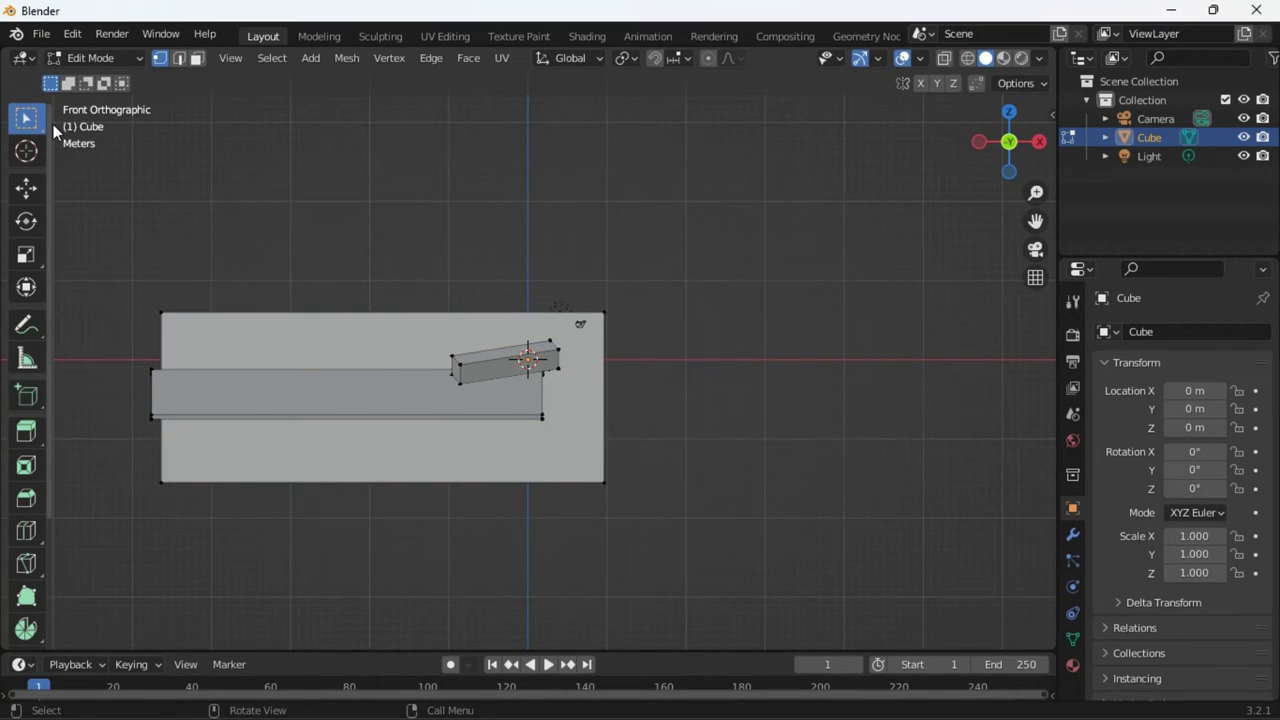
click(99, 57)
click(100, 77)
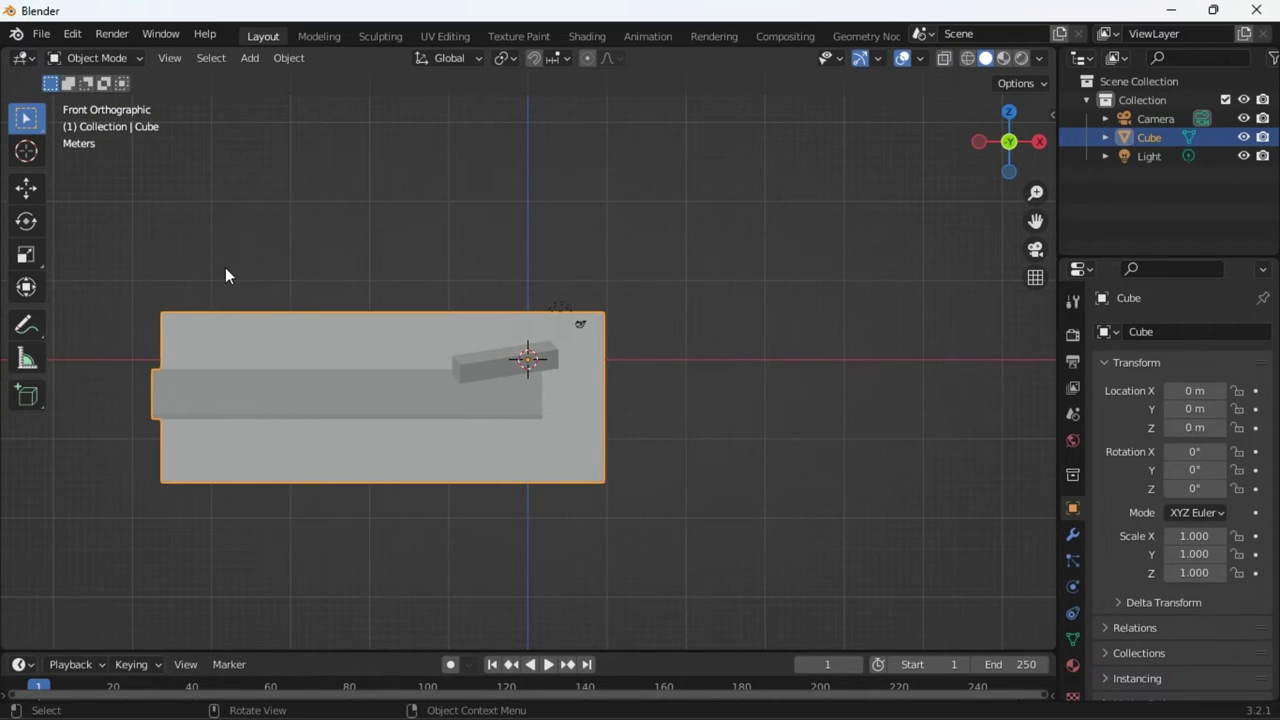
key(x)
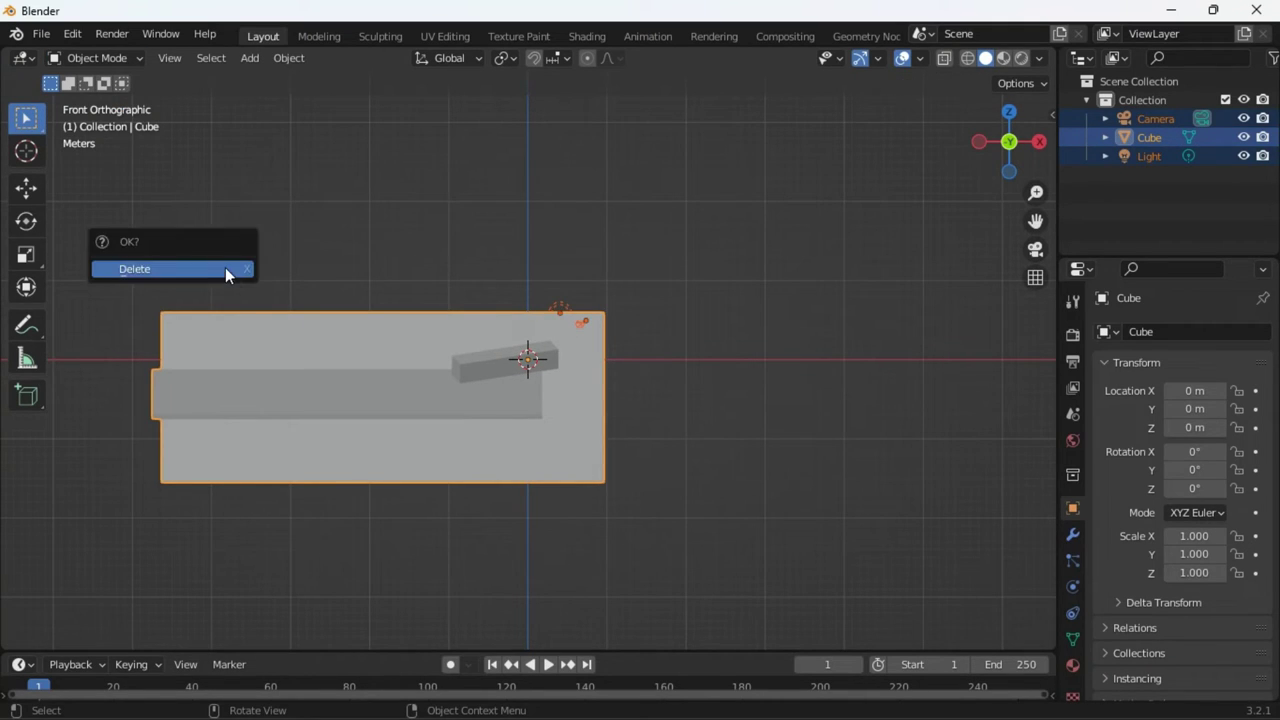
click(225, 268)
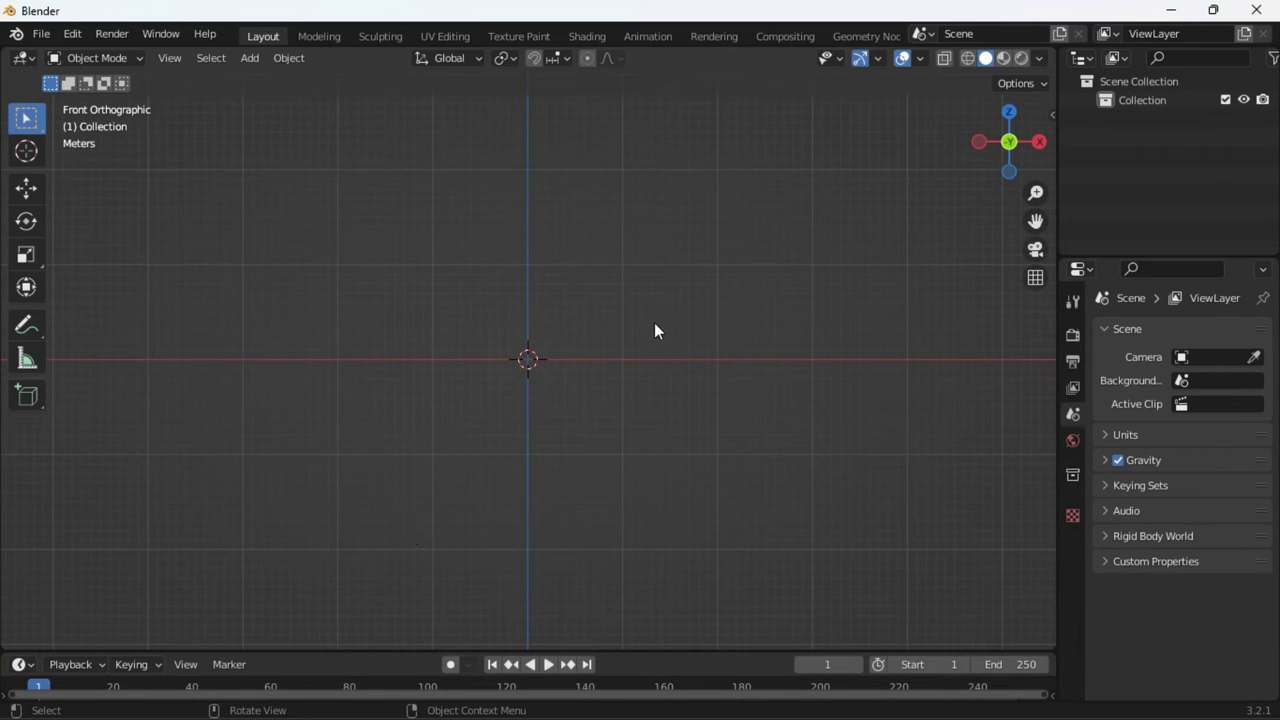
Step: Create a new 2D Animation file without saving the changes to the current one
click(41, 33)
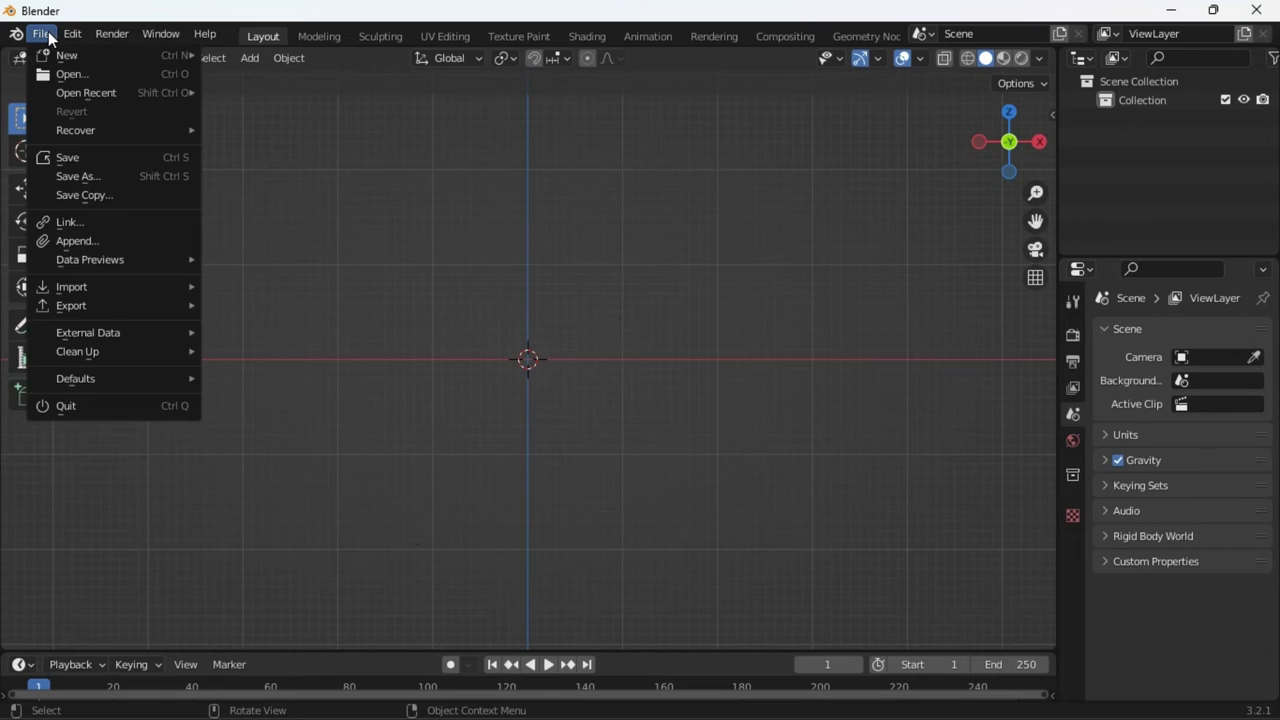
mouse_move(69, 55)
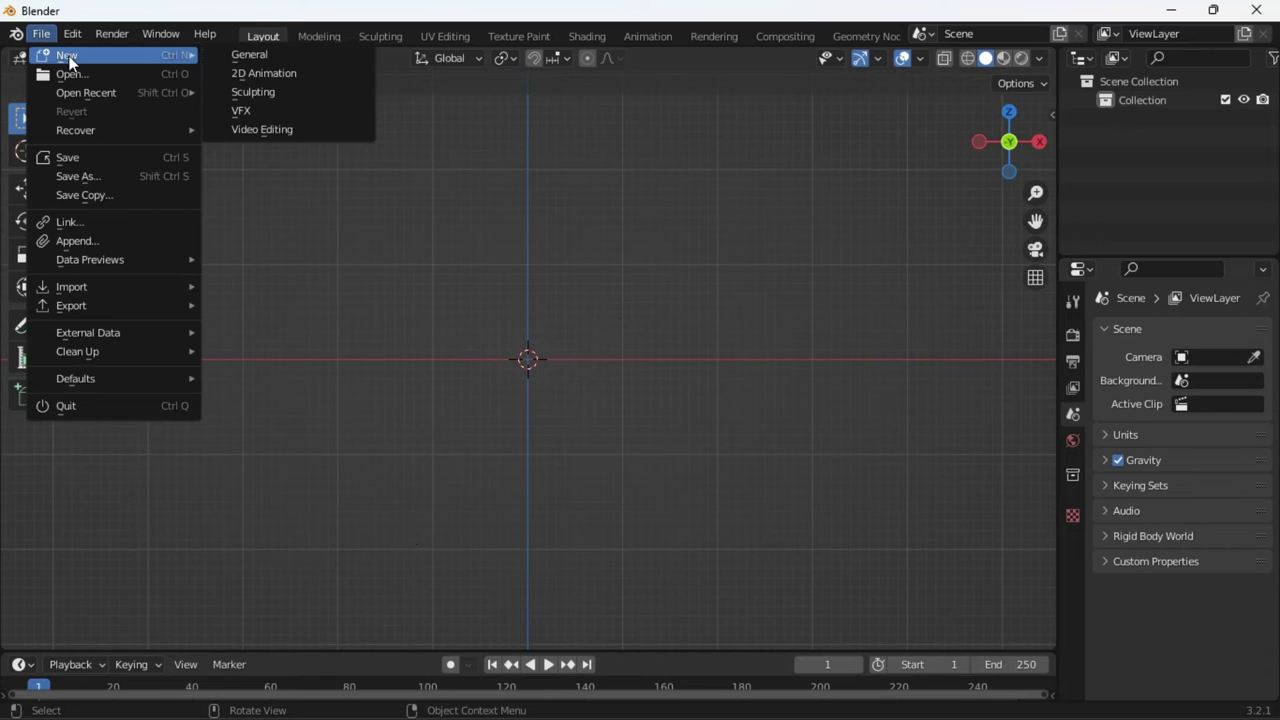
click(290, 76)
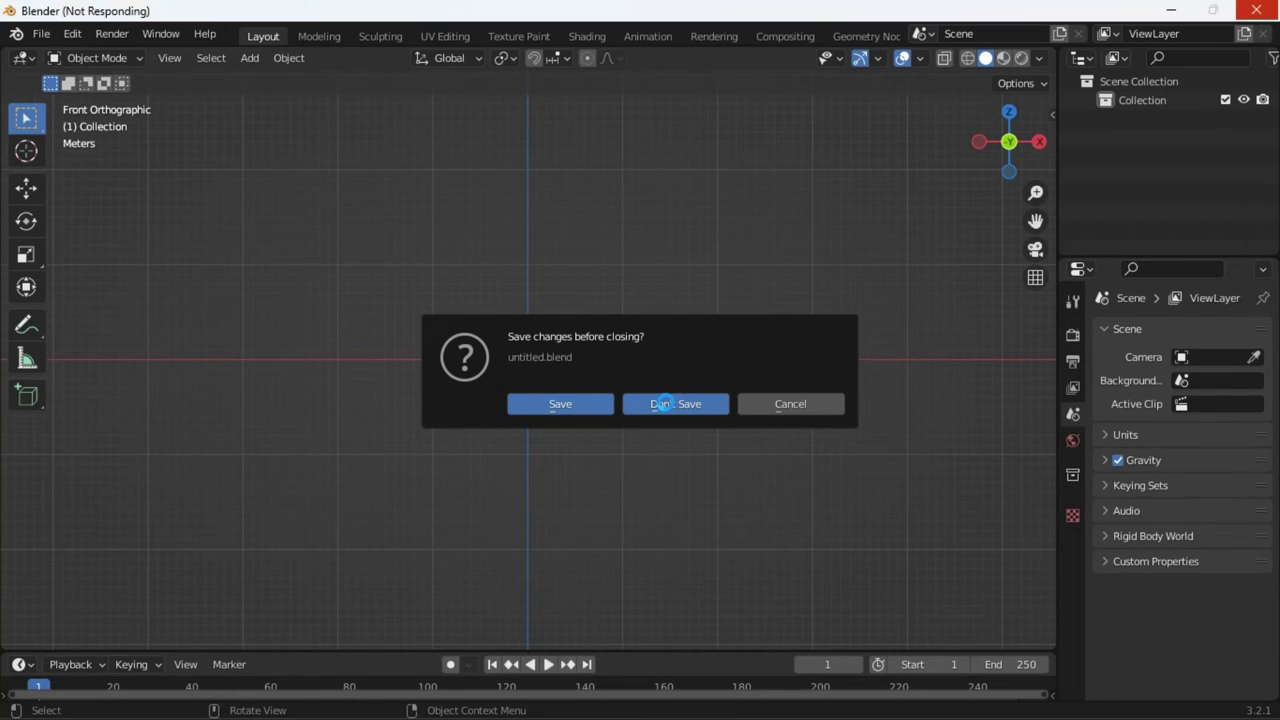
mouse_move(824, 710)
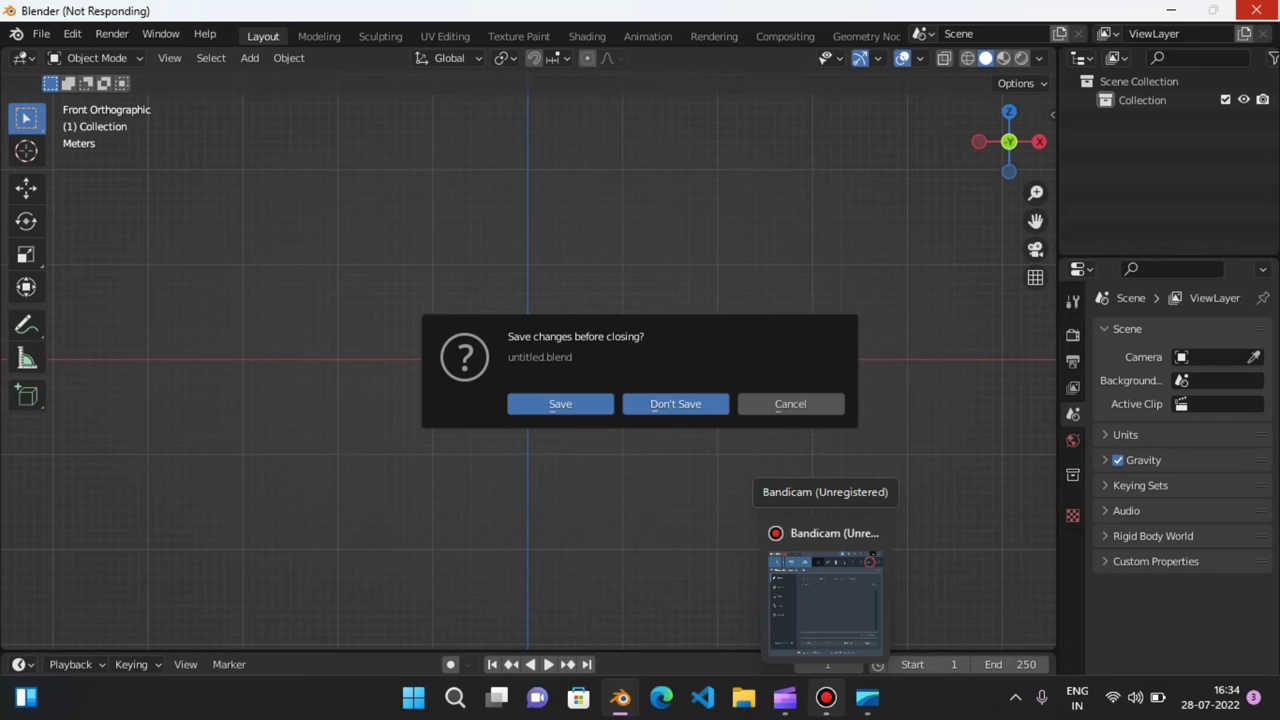
mouse_move(903, 552)
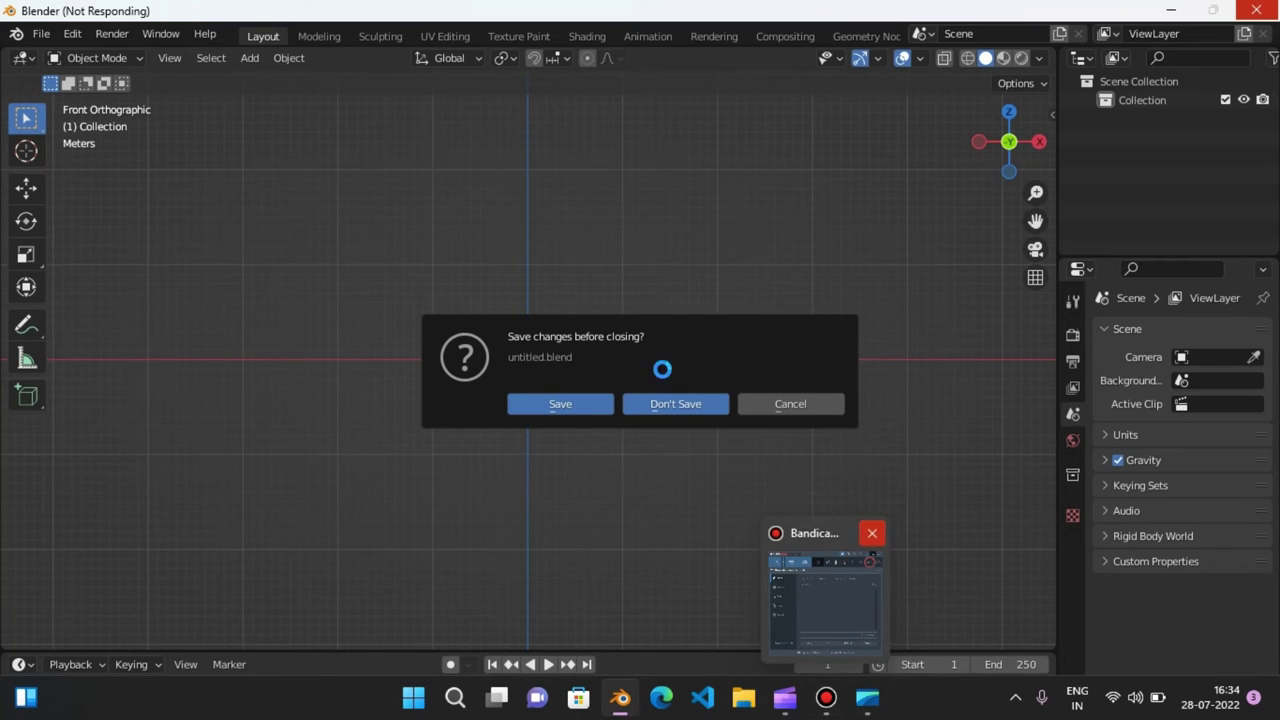
click(704, 410)
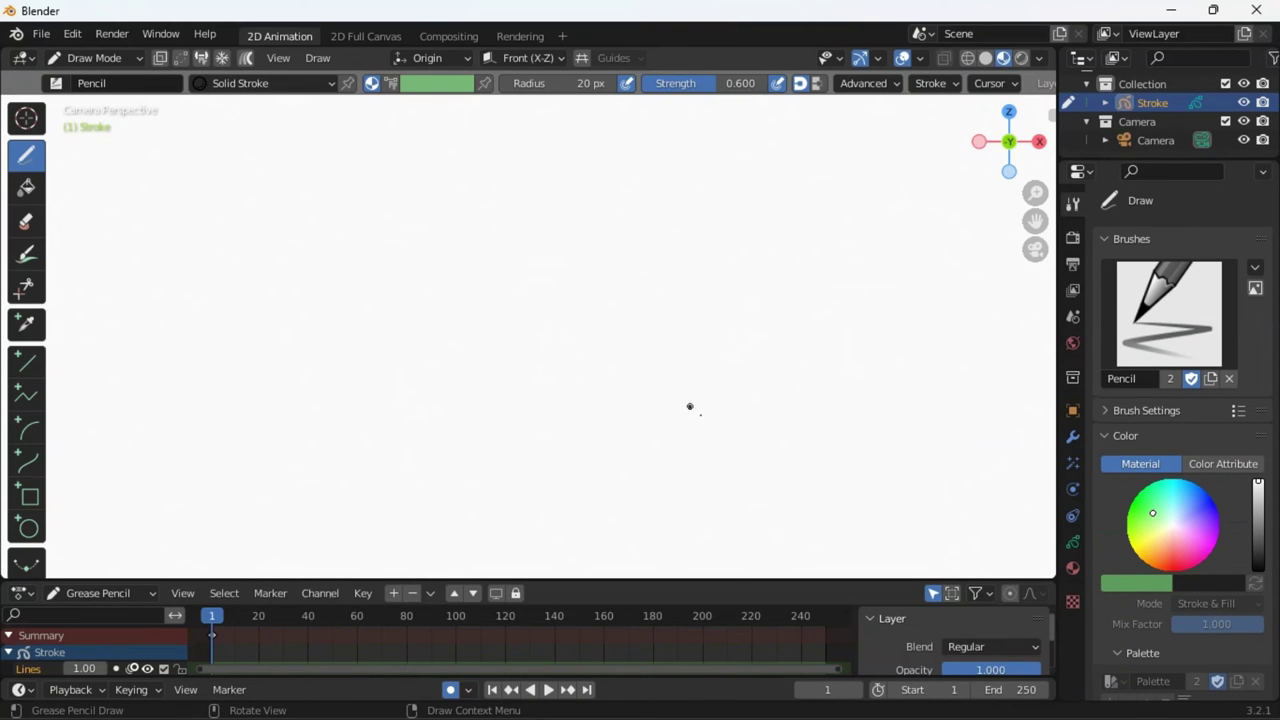
Step: Sketch freehand pencil strokes on the canvas, starting with a large oval joined to a smaller loop, and add more strokes from an angled view
mouse_move(690, 407)
mouse_down()
mouse_move(871, 374)
mouse_move(682, 388)
mouse_up()
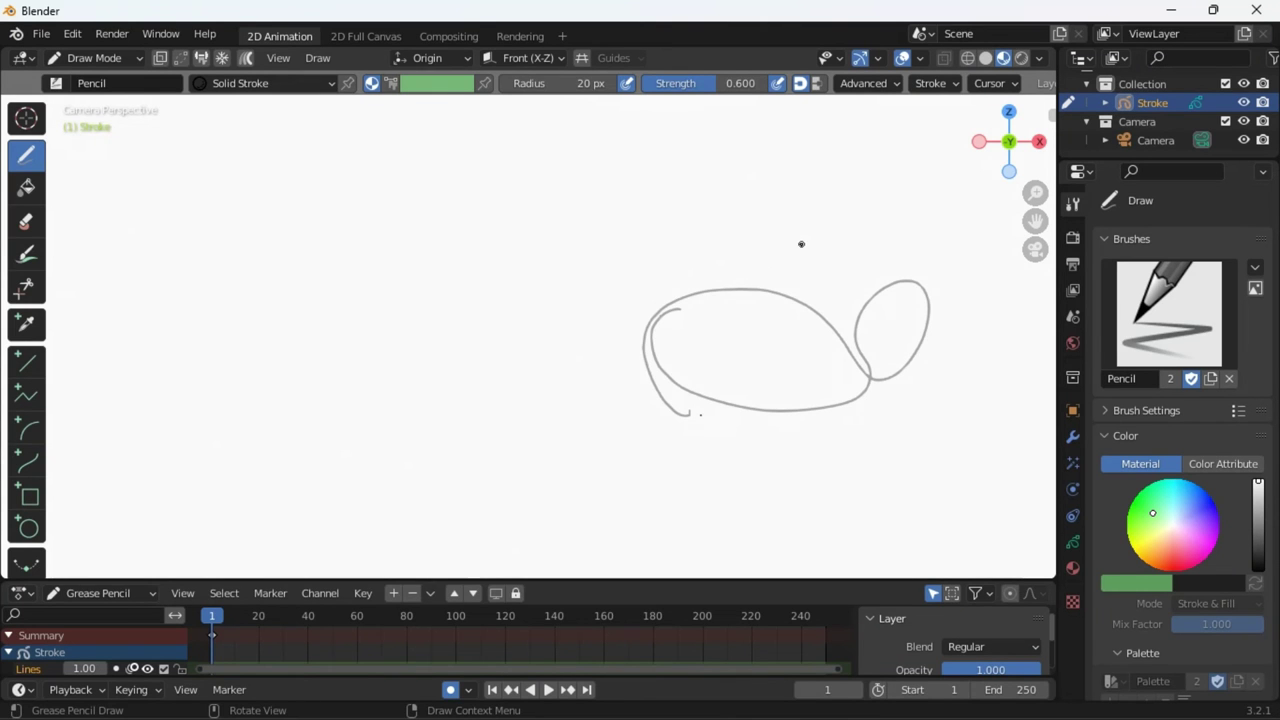
mouse_move(801, 244)
middle_down()
mouse_move(740, 326)
mouse_move(609, 286)
mouse_move(574, 317)
mouse_move(575, 399)
middle_up()
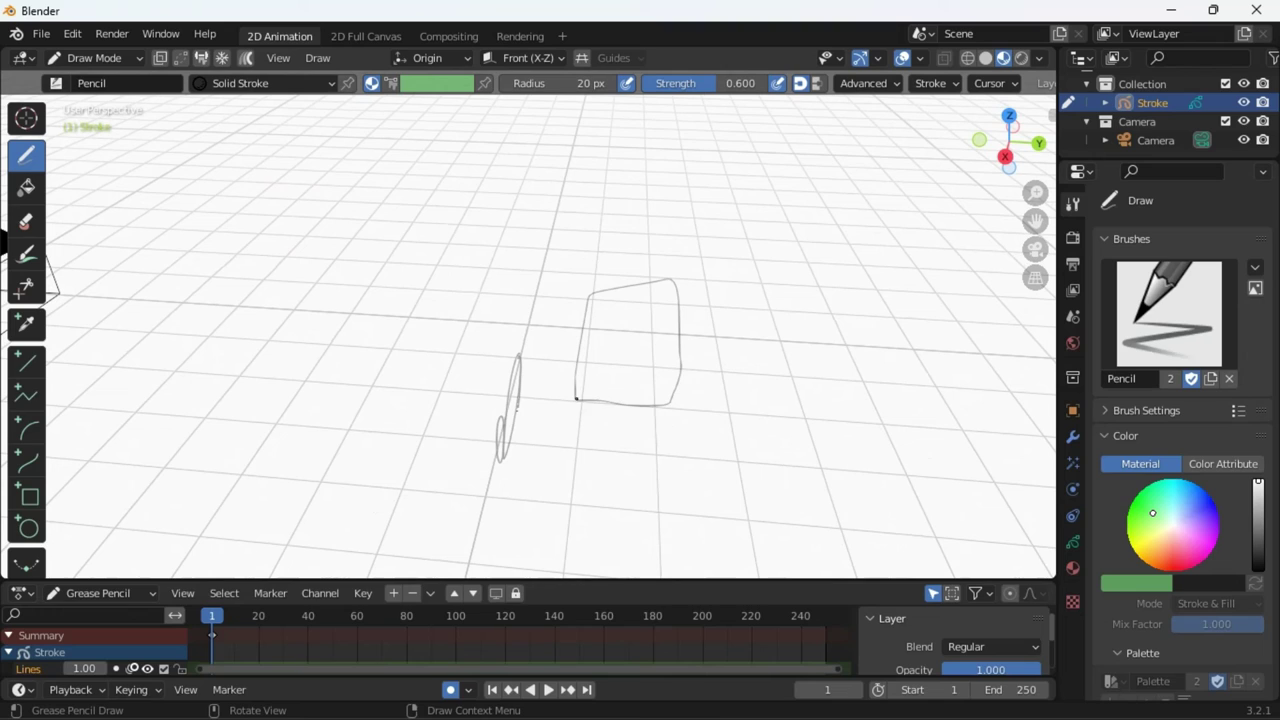
drag(576, 398, 576, 401)
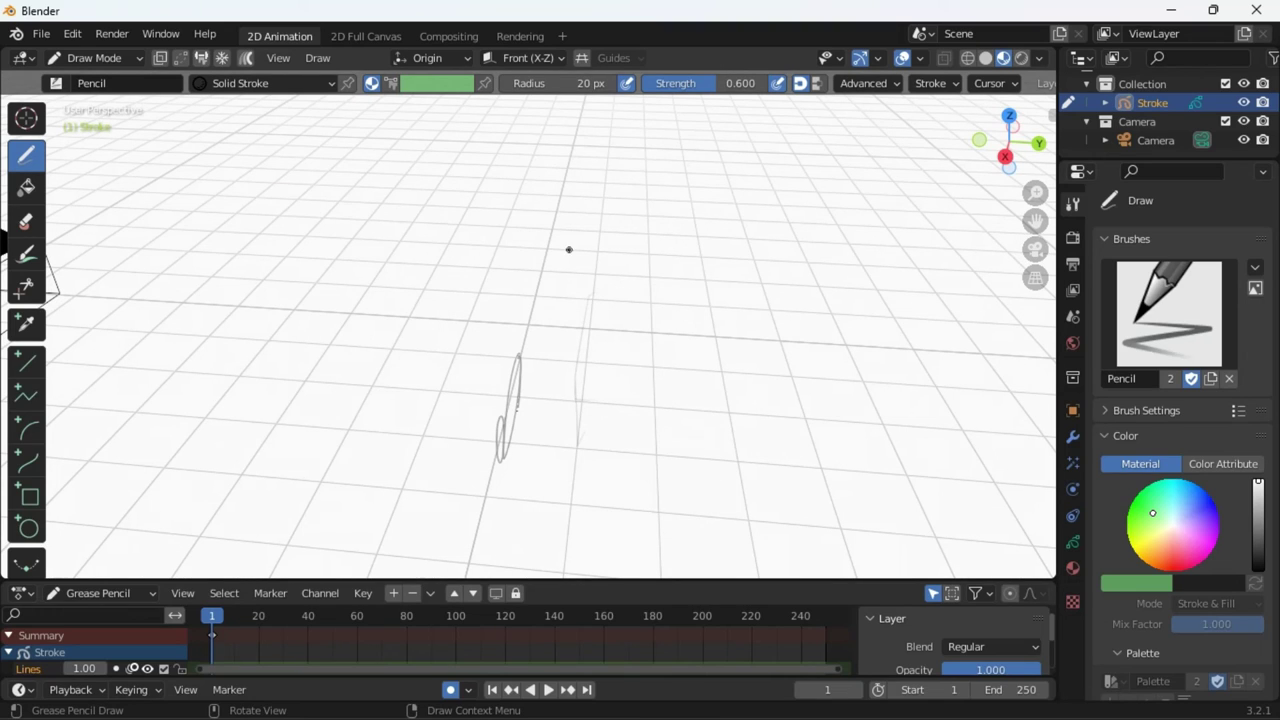
click(662, 296)
mouse_move(609, 400)
mouse_down()
mouse_move(809, 317)
mouse_move(647, 259)
mouse_move(600, 262)
mouse_up()
middle_drag(709, 271, 679, 291)
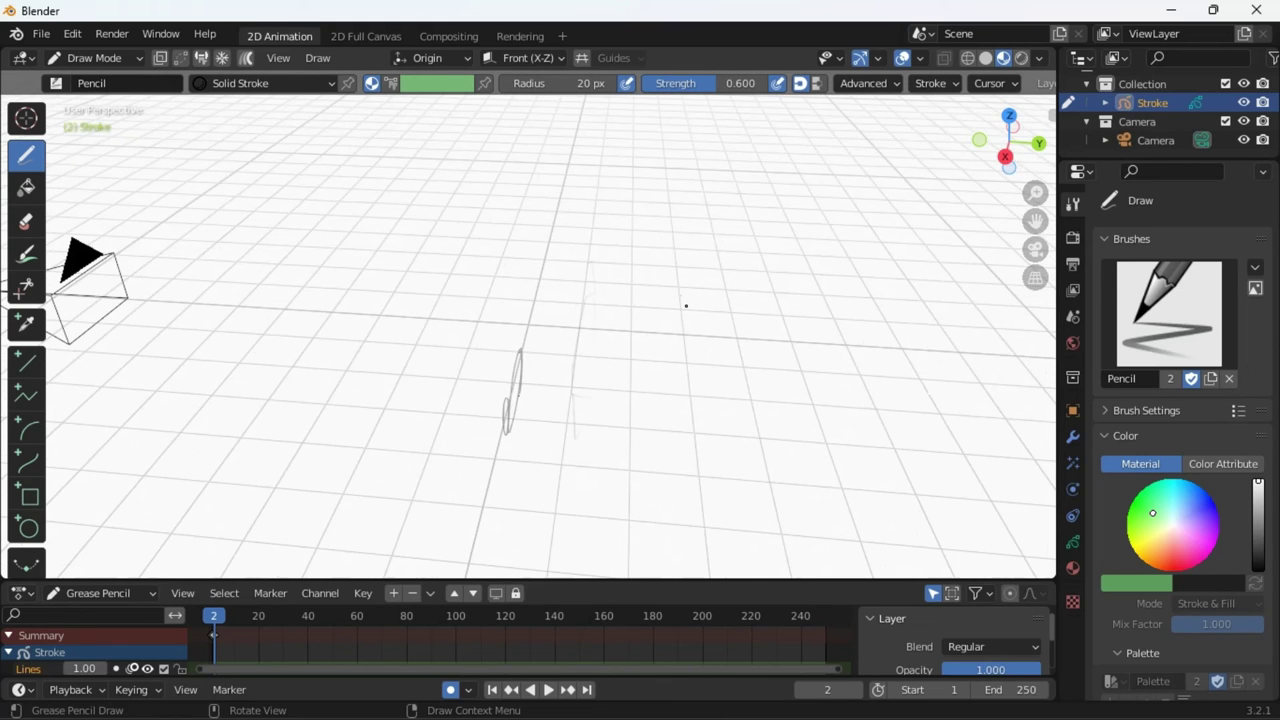
mouse_move(837, 333)
mouse_down()
mouse_move(621, 473)
mouse_move(612, 331)
mouse_up()
Step: Switch back to the camera view and undo all the pencil strokes
key(KP_0)
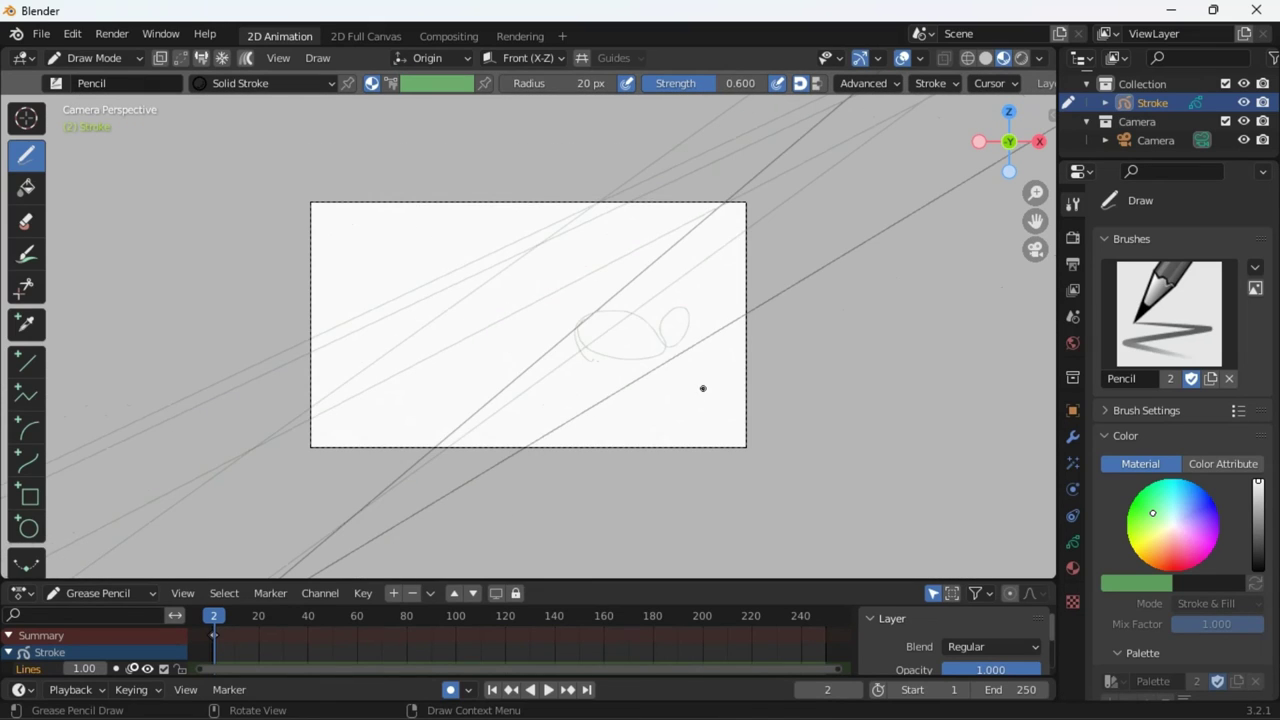
scroll(702, 388, up, 3)
scroll(702, 388, down, 1)
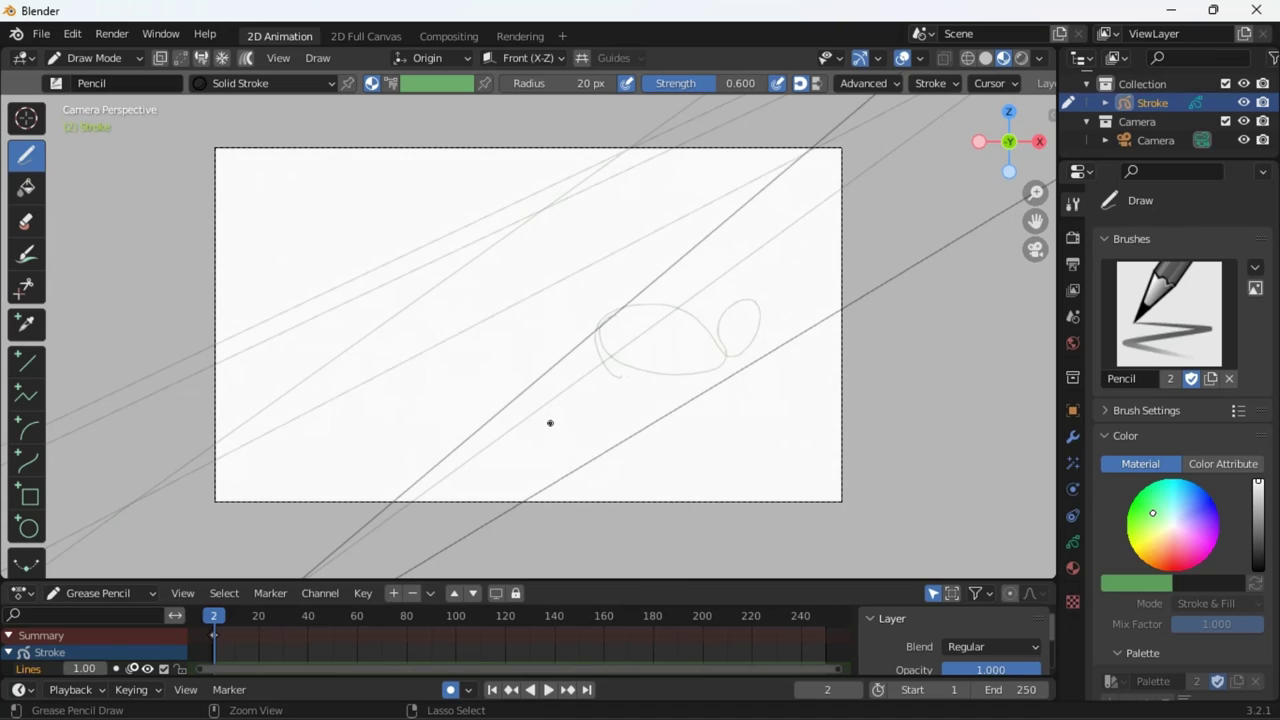
key(ctrl+z)
key(ctrl+z)
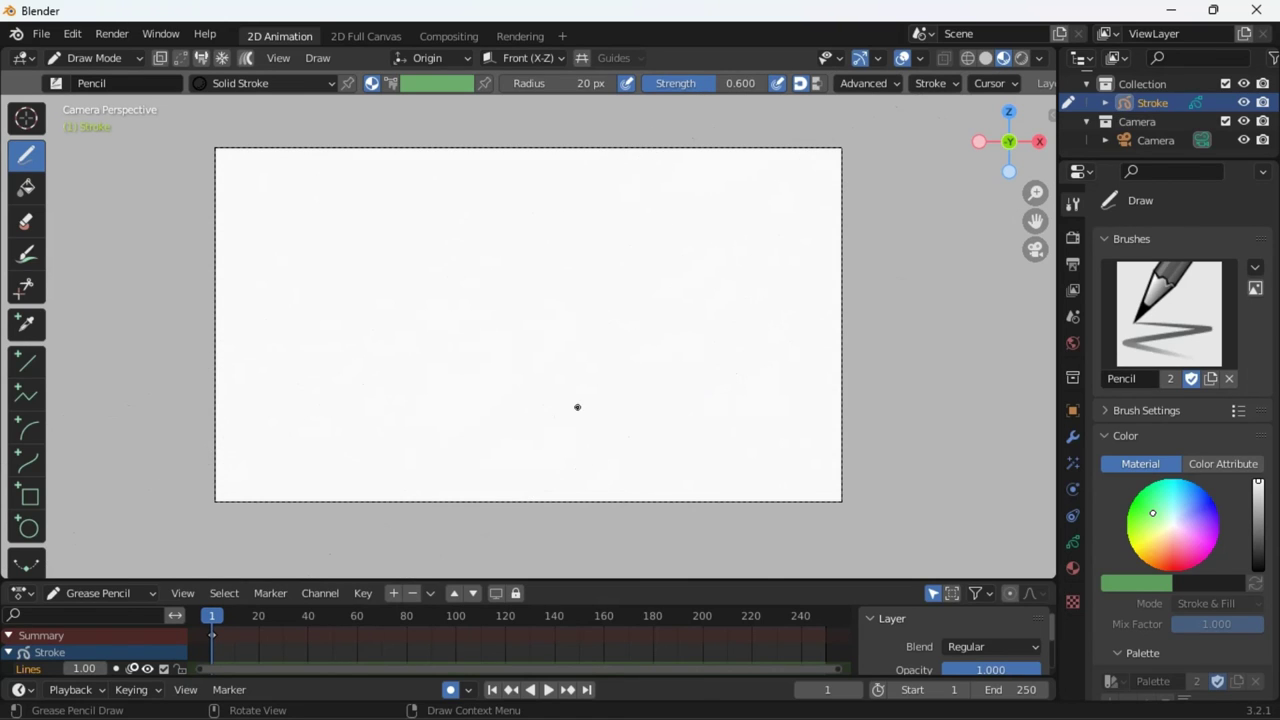
scroll(577, 407, down, 5)
scroll(578, 404, up, 3)
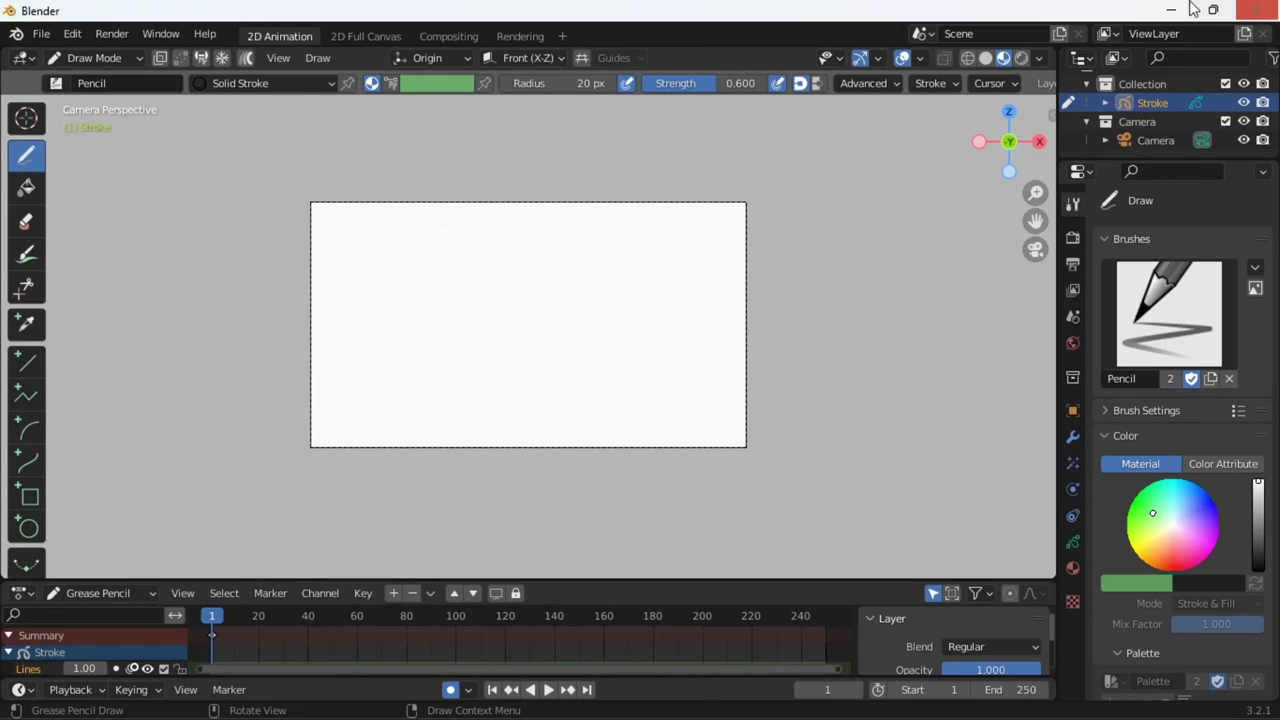
mouse_move(660, 712)
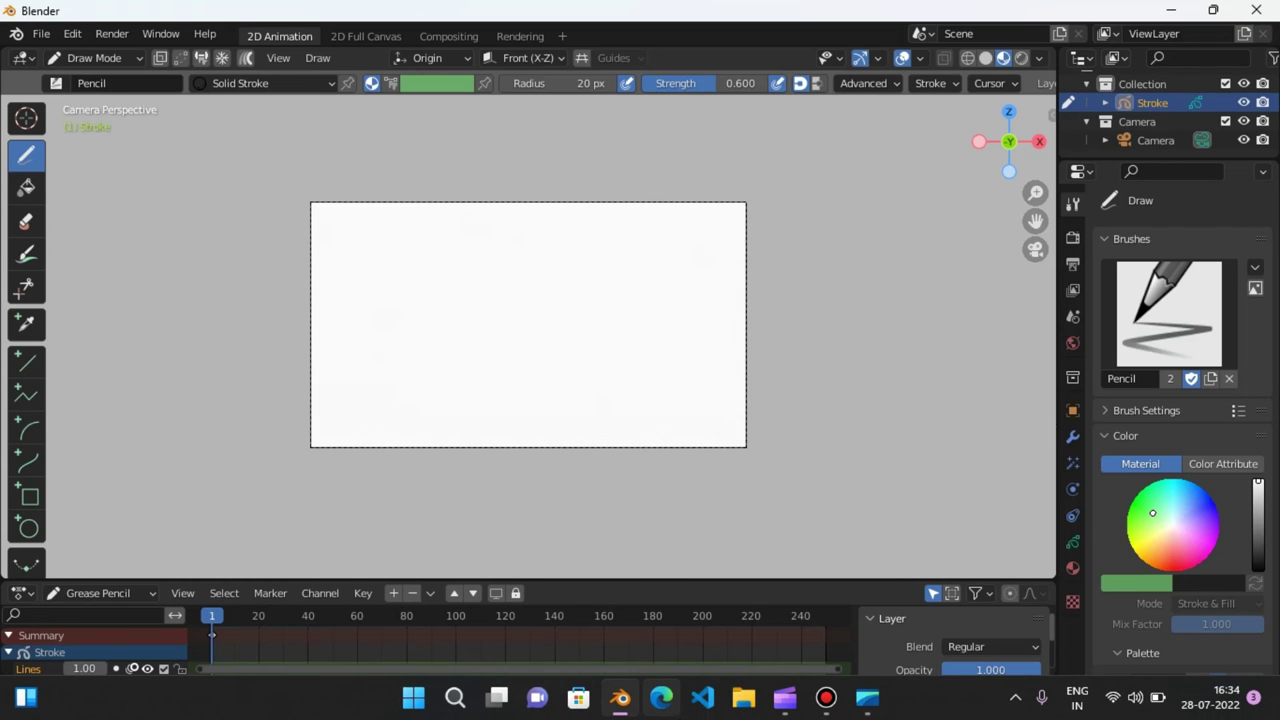
mouse_move(840, 705)
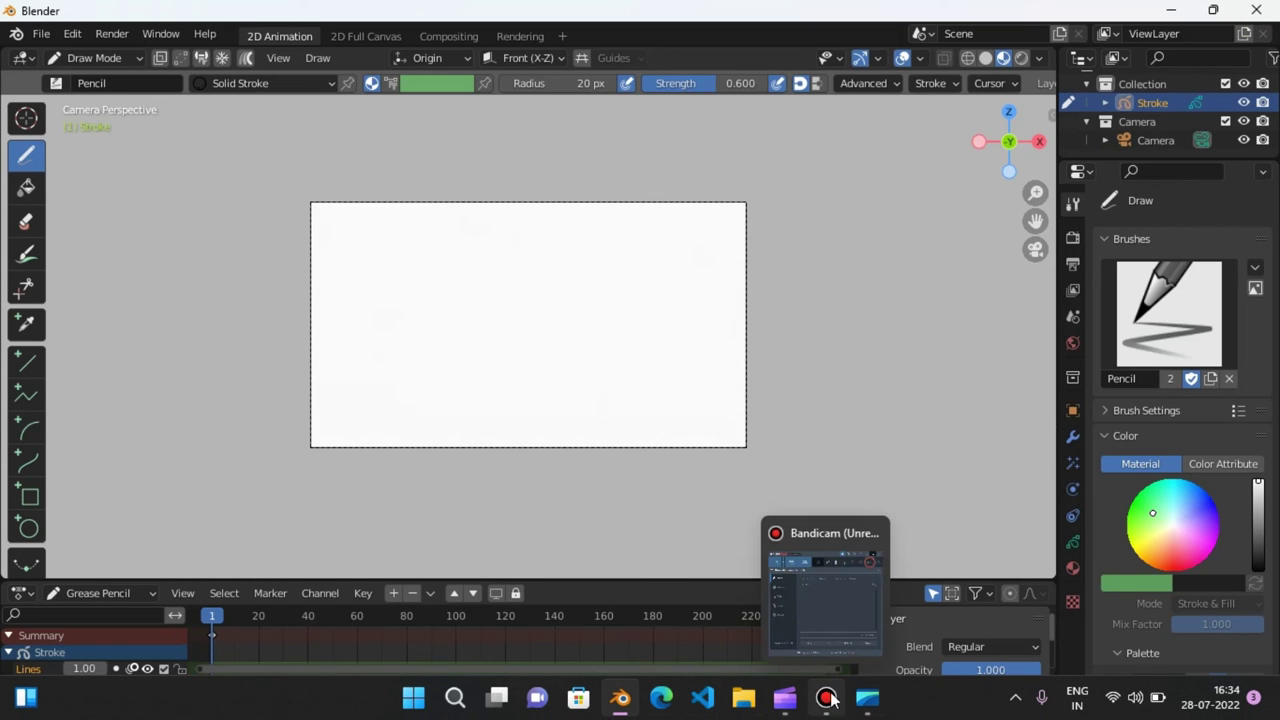